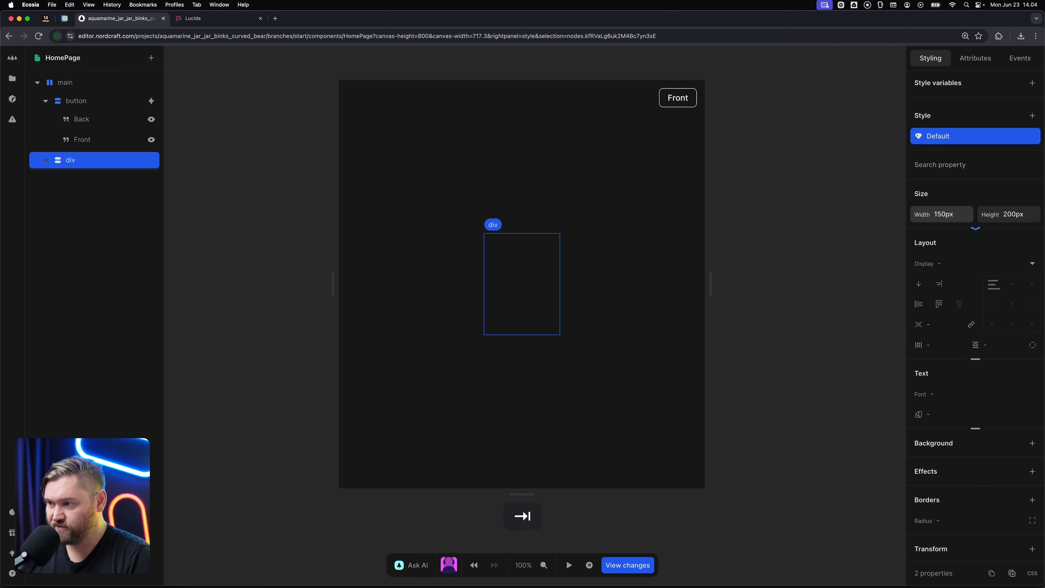
Set the border radius of the 150 by 200 px card div to 8px.
{"action": "key", "text": "super+s"}
{"action": "type", "text": "ra"}
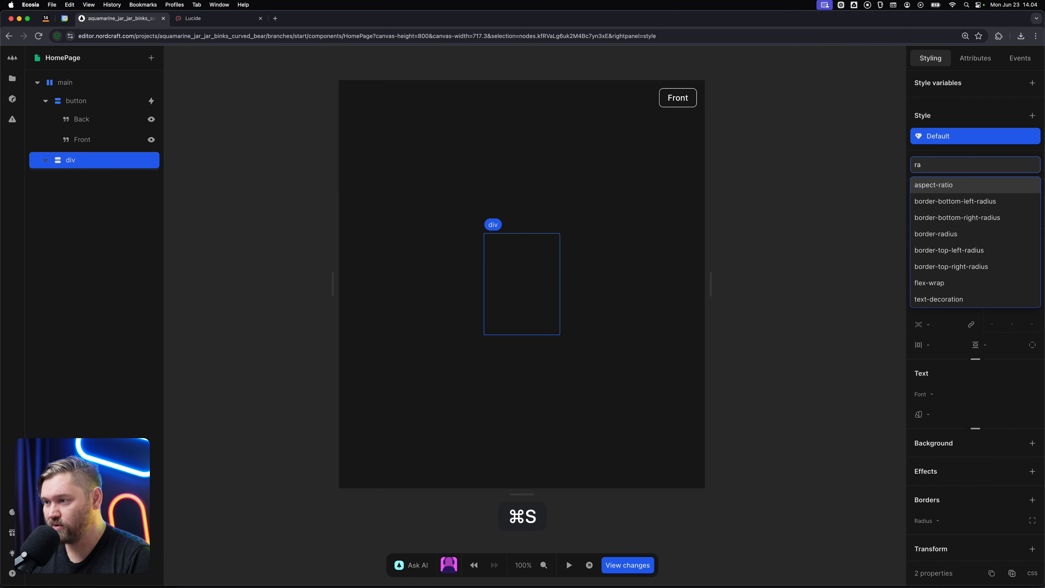
{"action": "key", "text": "Down"}
{"action": "key", "text": "Down"}
{"action": "key", "text": "Down"}
{"action": "key", "text": "Return"}
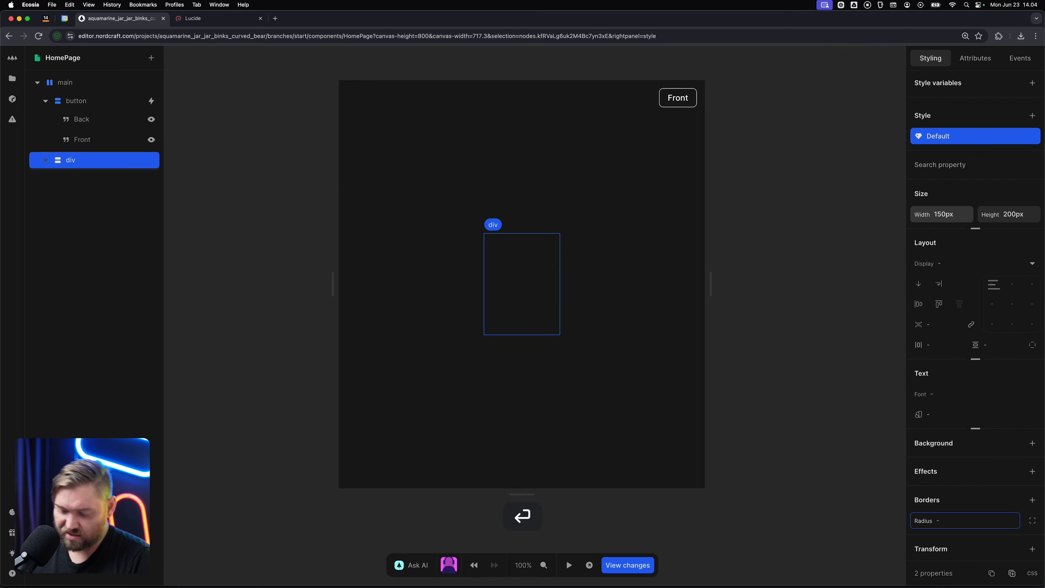
{"action": "type", "text": "8"}
{"action": "key", "text": "Tab"}
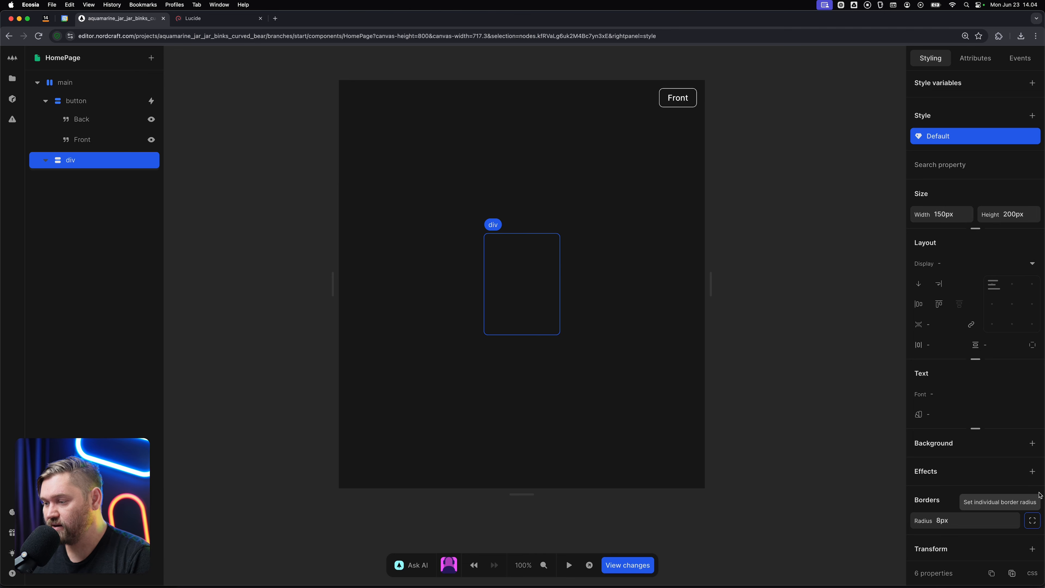
Add a 10px solid border in white (#ffffff) on all sides of the card div.
{"action": "left_click", "coordinate": [1032, 499]}
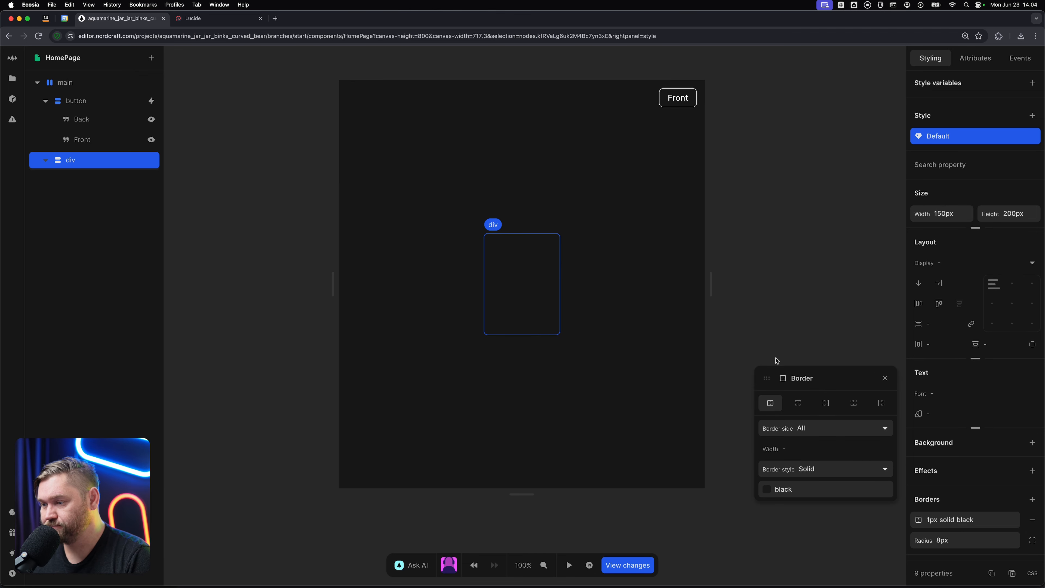
{"action": "left_click", "coordinate": [781, 449]}
{"action": "type", "text": "10"}
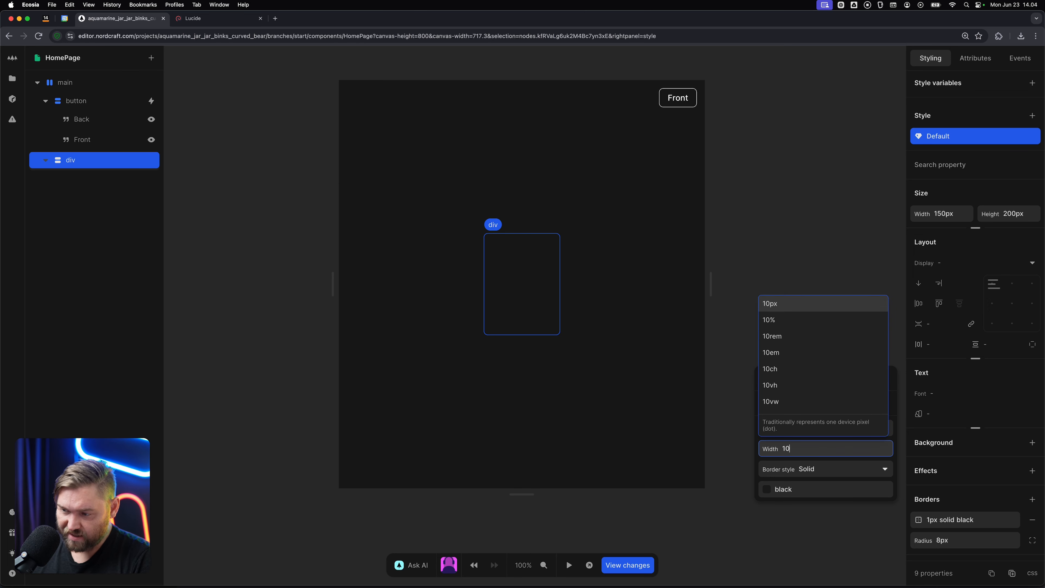
{"action": "key", "text": "Tab"}
{"action": "left_click", "coordinate": [773, 489]}
{"action": "left_click_drag", "start_coordinate": [653, 343], "coordinate": [574, 289]}
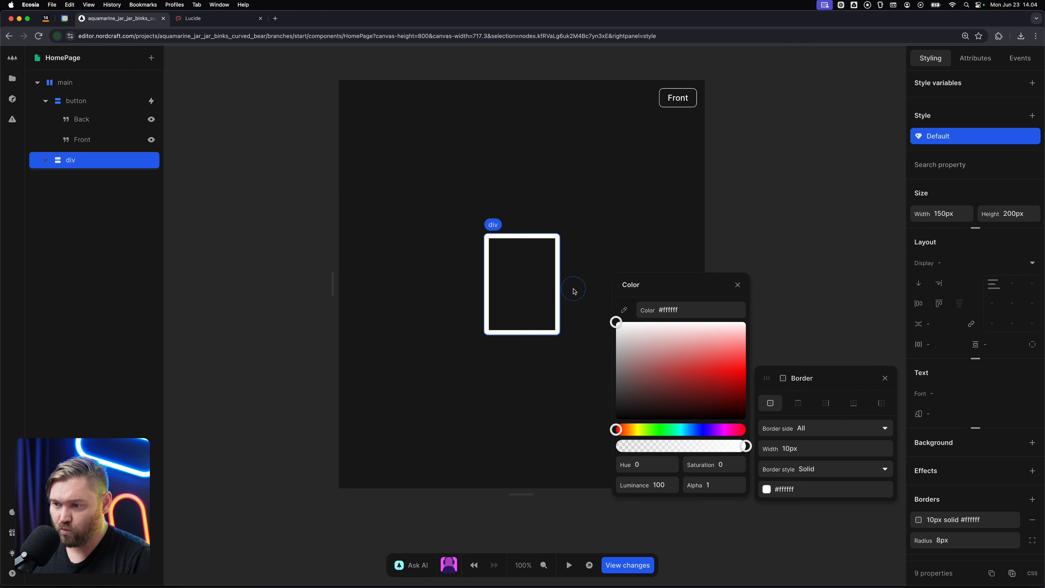
{"action": "left_click", "coordinate": [598, 222]}
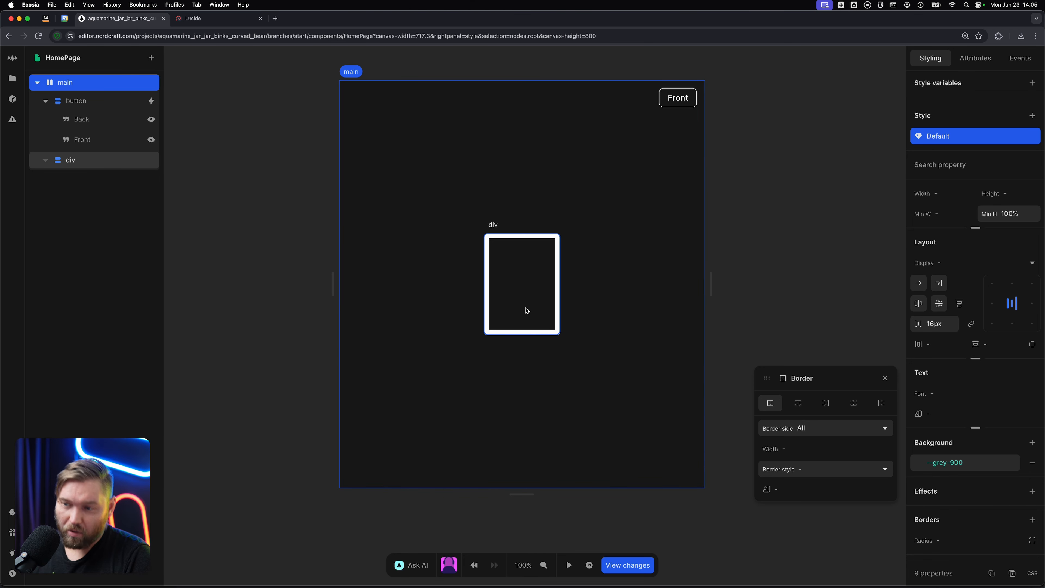
Give the card div a linear gradient background.
{"action": "left_click", "coordinate": [493, 255]}
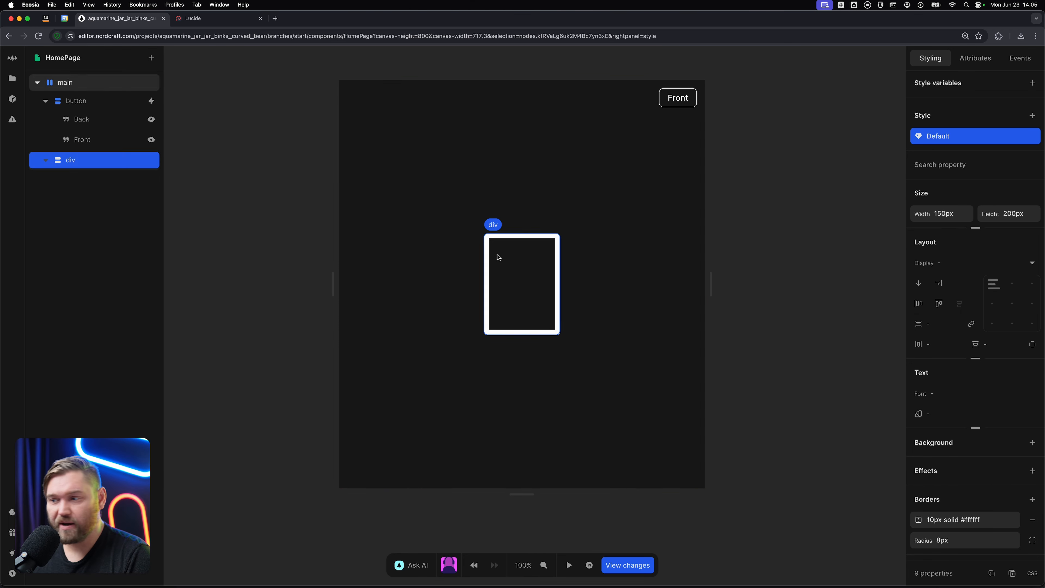
{"action": "left_click", "coordinate": [1033, 443]}
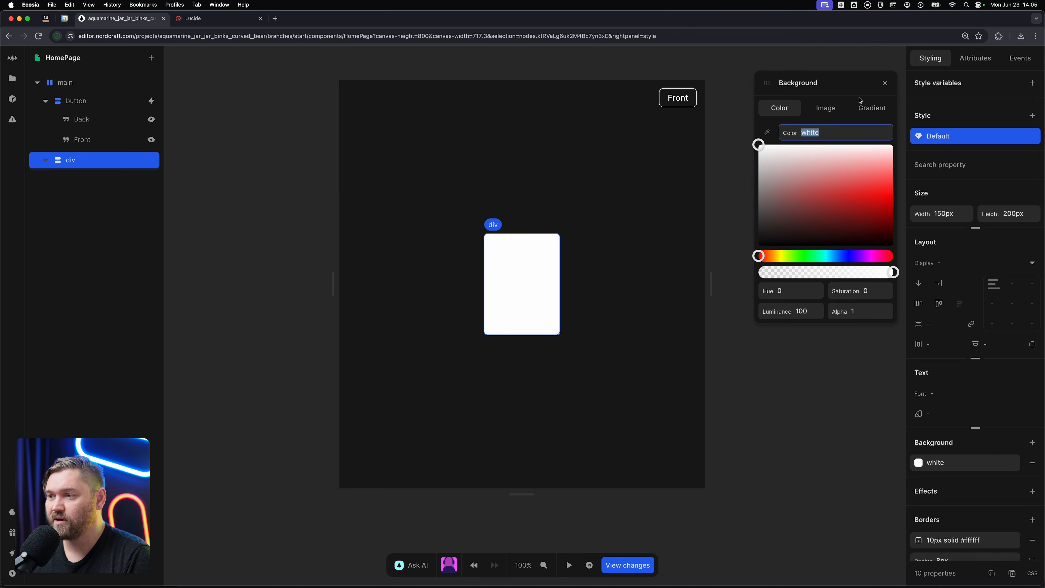
{"action": "left_click", "coordinate": [868, 108]}
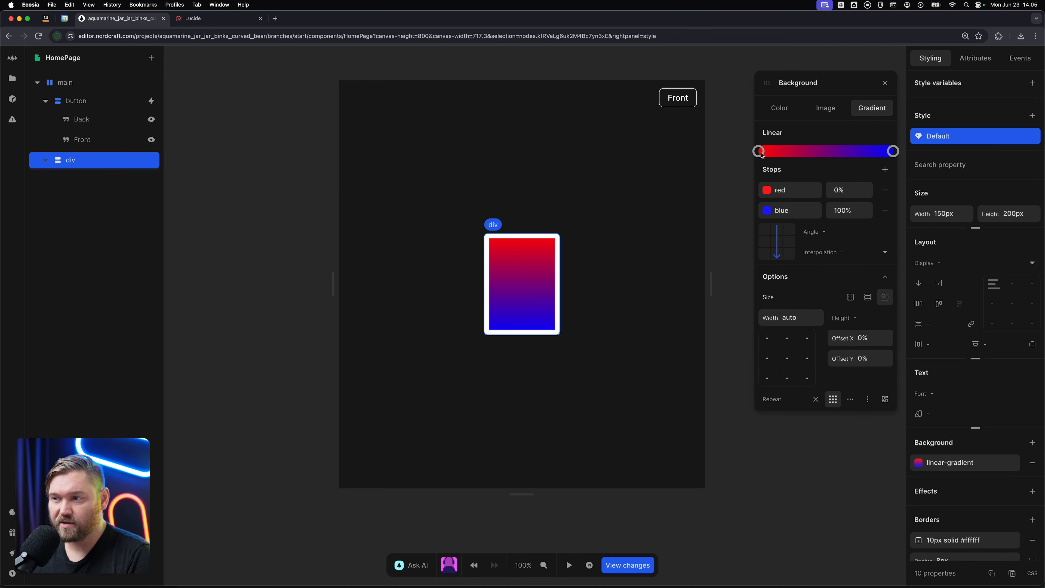
Set the gradient's 0% stop to the green-400 colour variable.
{"action": "left_click", "coordinate": [767, 190]}
{"action": "type", "text": "gra"}
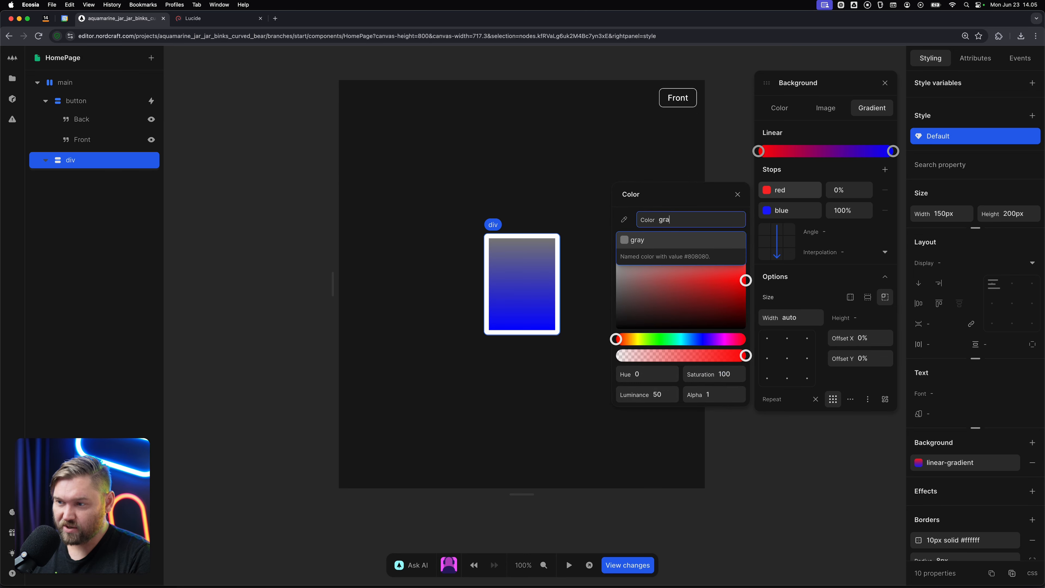
{"action": "key", "text": "BackSpace"}
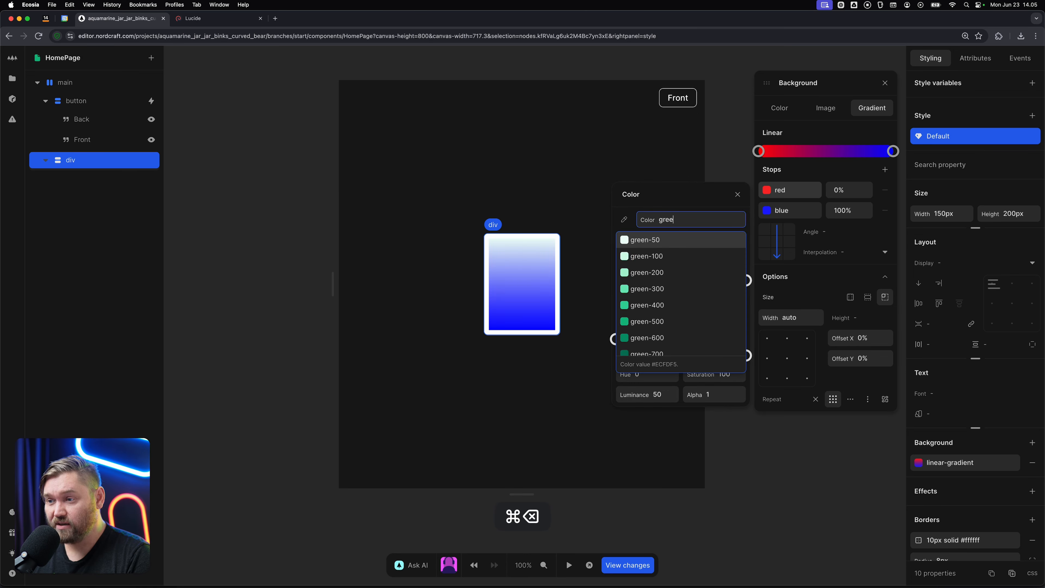
{"action": "type", "text": "een"}
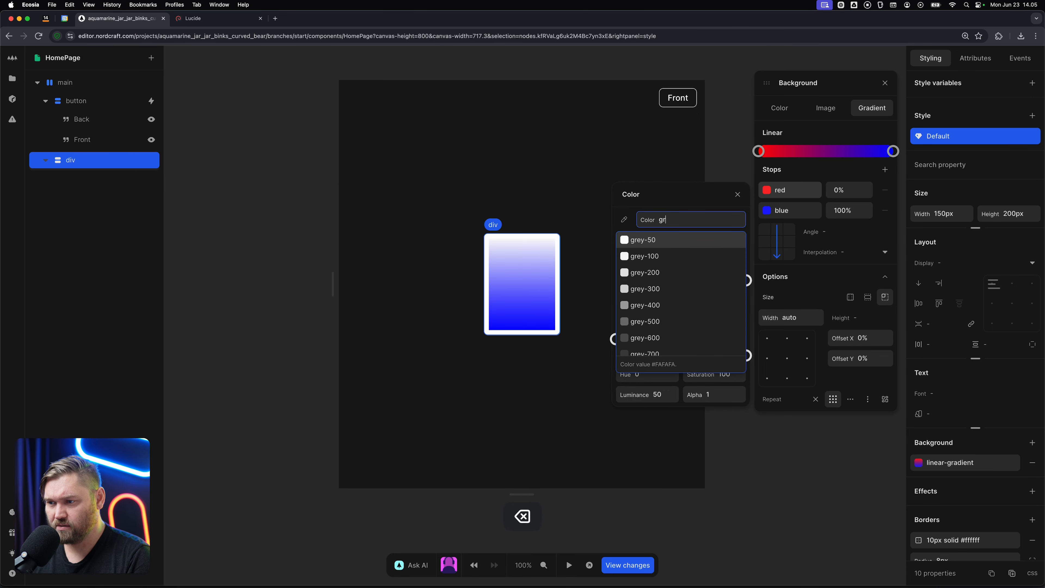
{"action": "key", "text": "Down"}
{"action": "key", "text": "Down"}
{"action": "key", "text": "Down"}
{"action": "key", "text": "Down"}
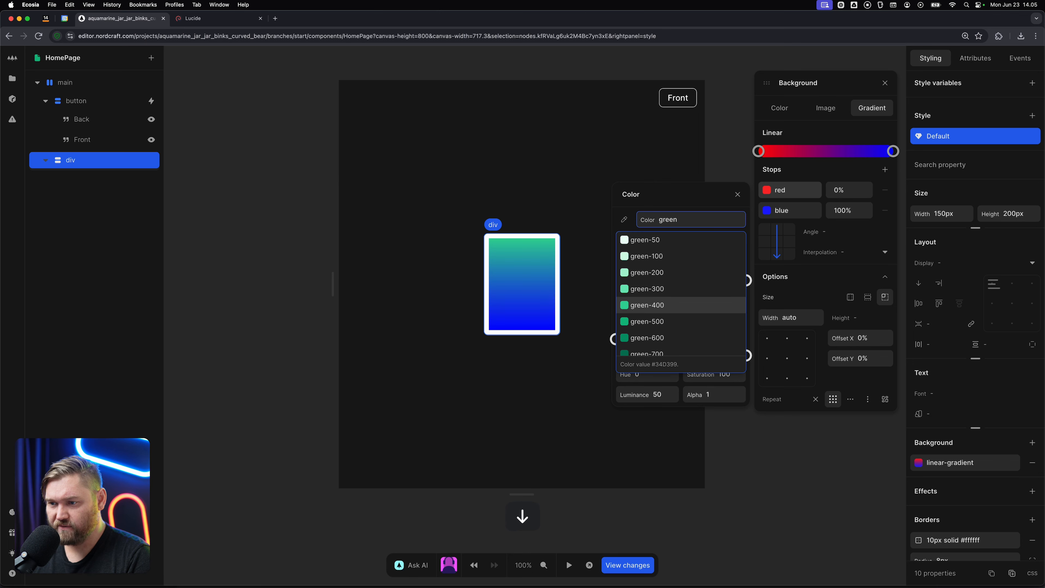
{"action": "key", "text": "Return"}
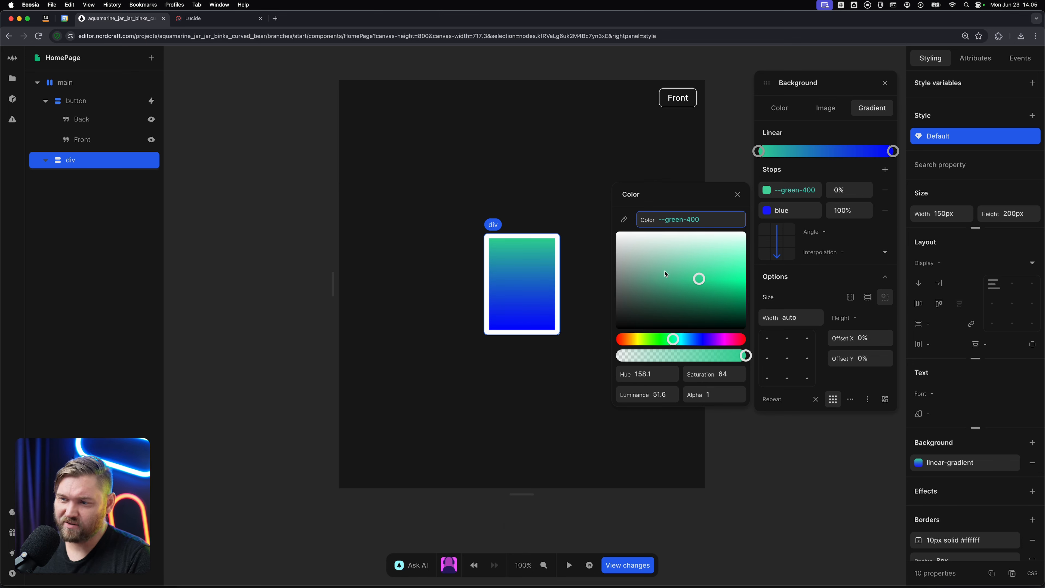
Set the gradient's 100% stop to the green-600 colour variable.
{"action": "left_click", "coordinate": [767, 210]}
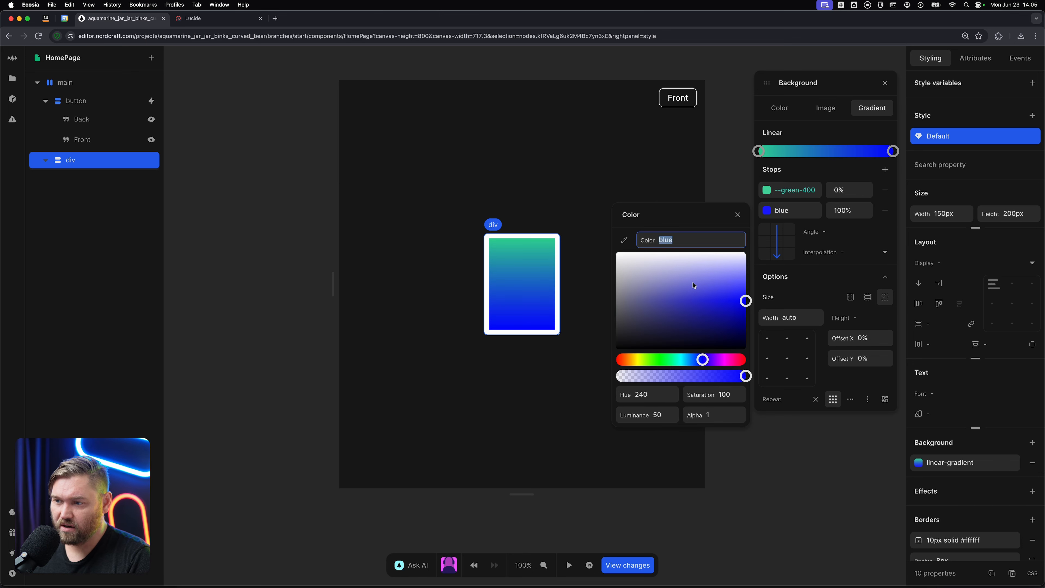
{"action": "type", "text": "green"}
{"action": "key", "text": "Down"}
{"action": "key", "text": "Down"}
{"action": "key", "text": "Down"}
{"action": "key", "text": "Down"}
{"action": "key", "text": "Down"}
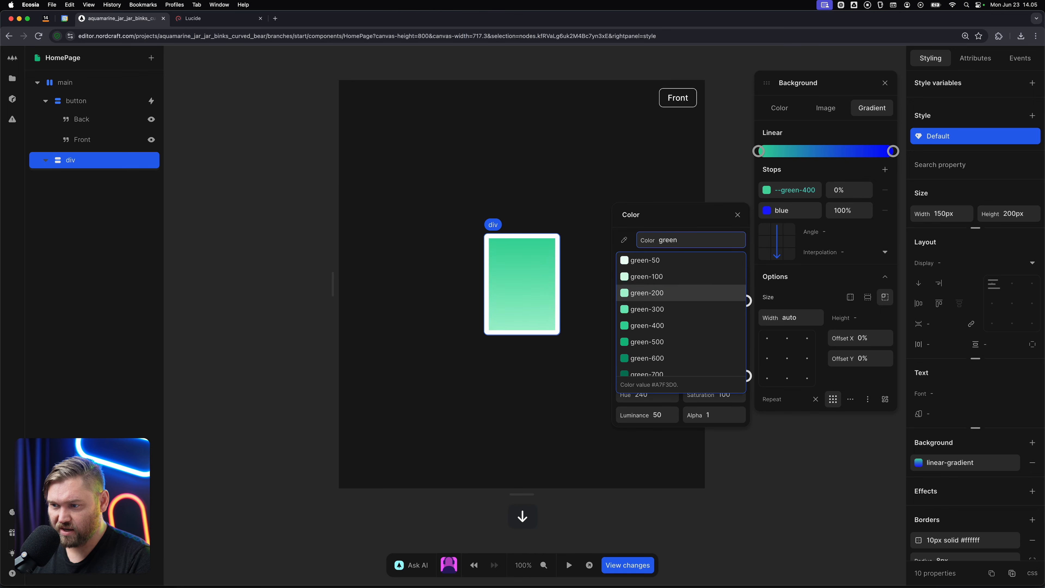
{"action": "key", "text": "Down"}
{"action": "key", "text": "Return"}
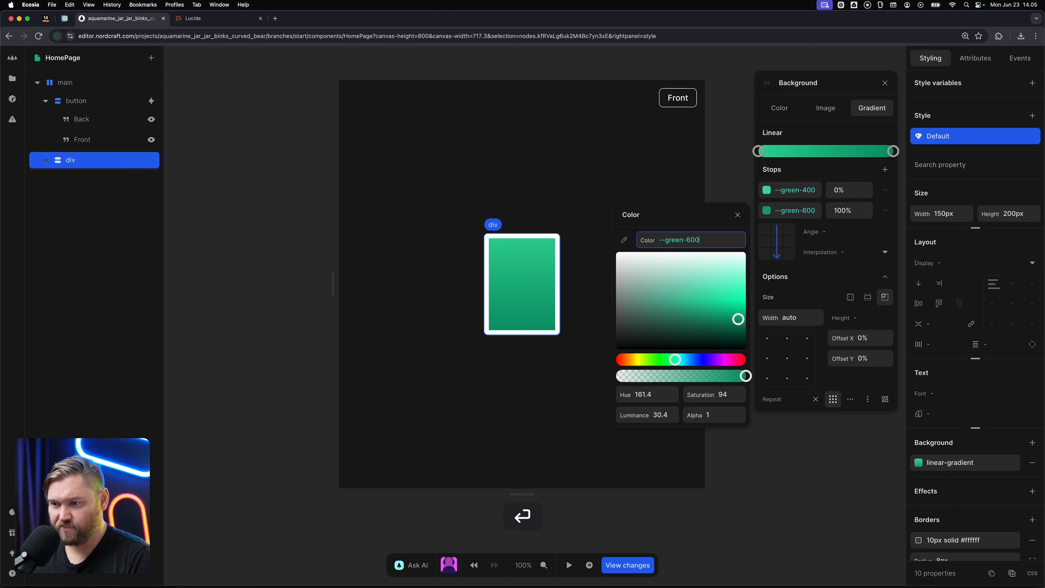
{"action": "left_click", "coordinate": [639, 168]}
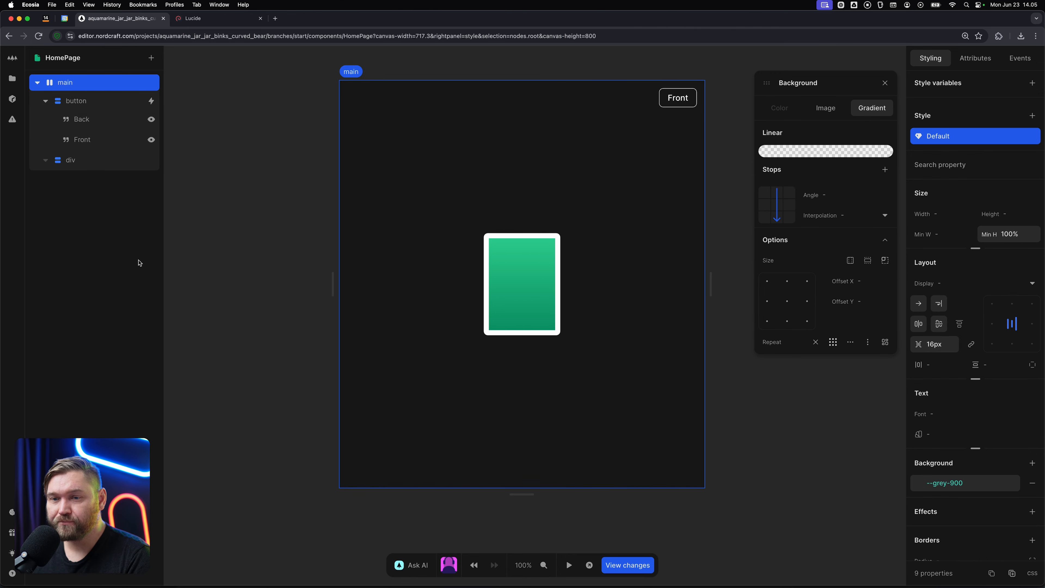
Add a new div element inside the card div.
{"action": "left_click", "coordinate": [80, 164]}
{"action": "type", "text": "a"}
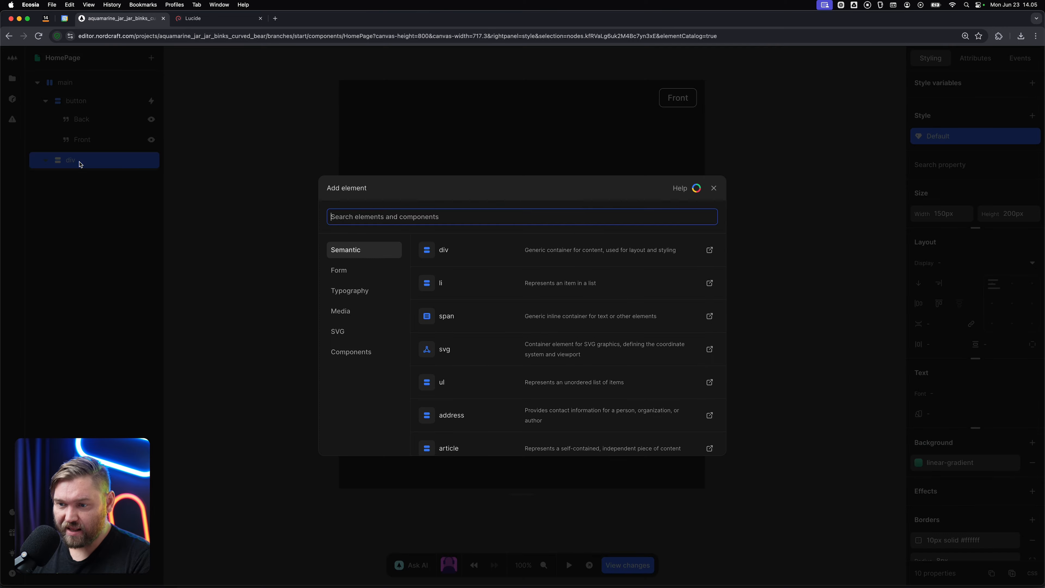
{"action": "type", "text": "div"}
{"action": "key", "text": "Return"}
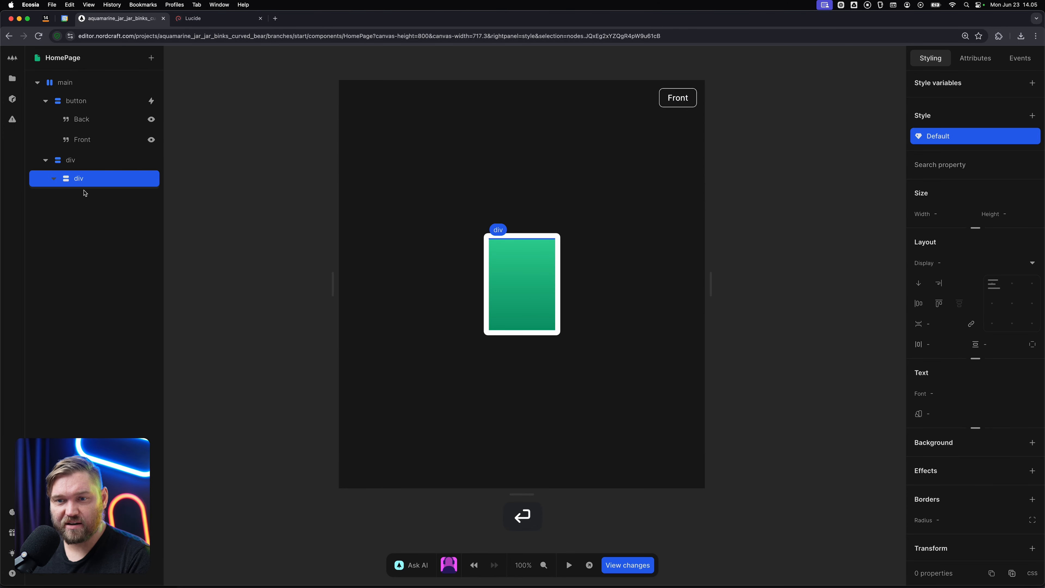
Set the inner div's width and height to 100%.
{"action": "left_click", "coordinate": [955, 223]}
{"action": "left_click", "coordinate": [954, 217]}
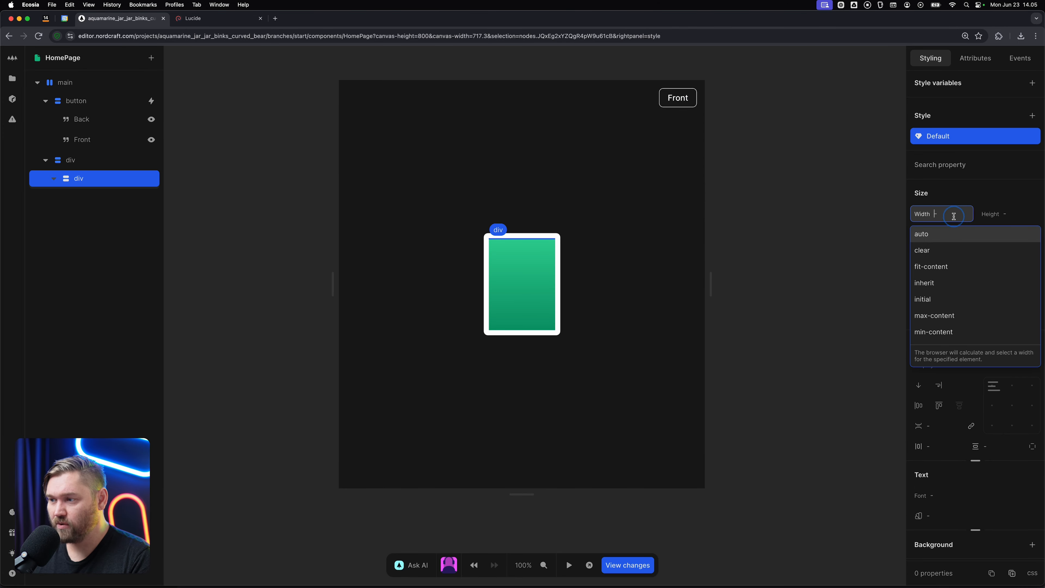
{"action": "type", "text": "1++"}
{"action": "key", "text": "BackSpace"}
{"action": "key", "text": "BackSpace"}
{"action": "type", "text": "00%"}
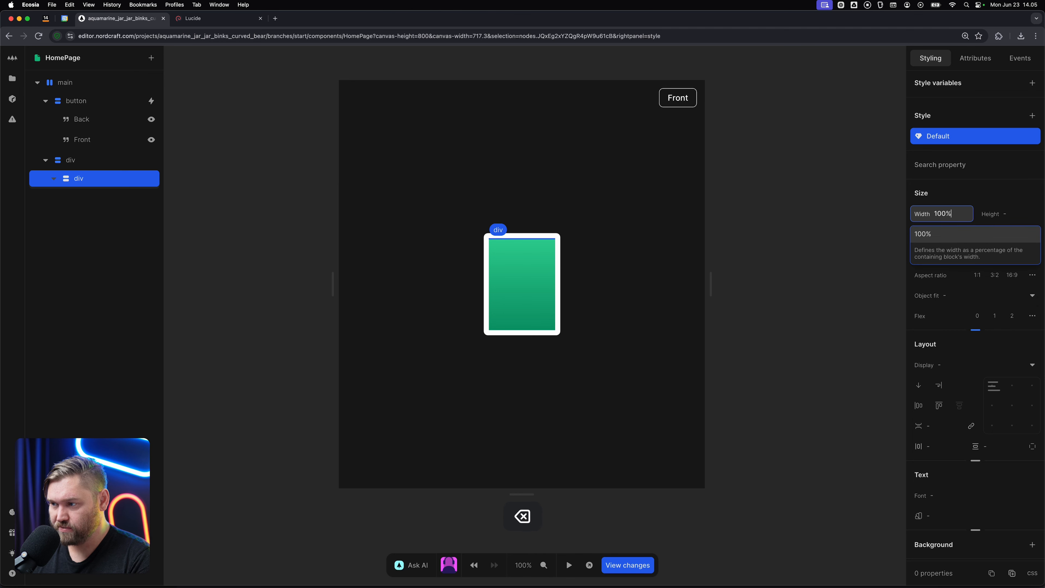
{"action": "key", "text": "Tab"}
{"action": "type", "text": "100"}
{"action": "key", "text": "Return"}
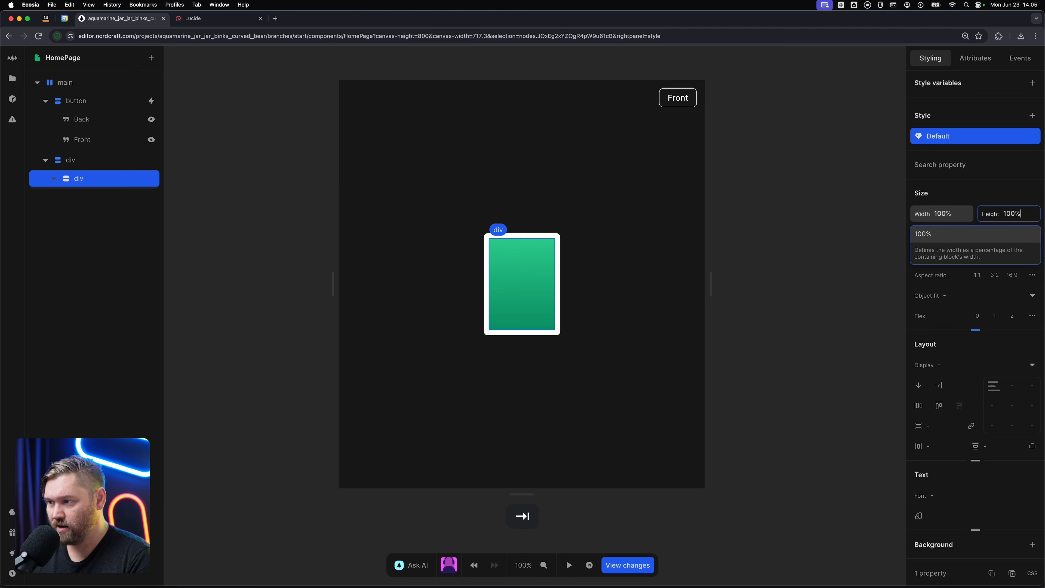
Give the inner div a solid white (#ffffff) background.
{"action": "scroll", "coordinate": [996, 457], "scroll_direction": "down", "scroll_amount": 3}
{"action": "scroll", "coordinate": [996, 457], "scroll_direction": "down", "scroll_amount": 2}
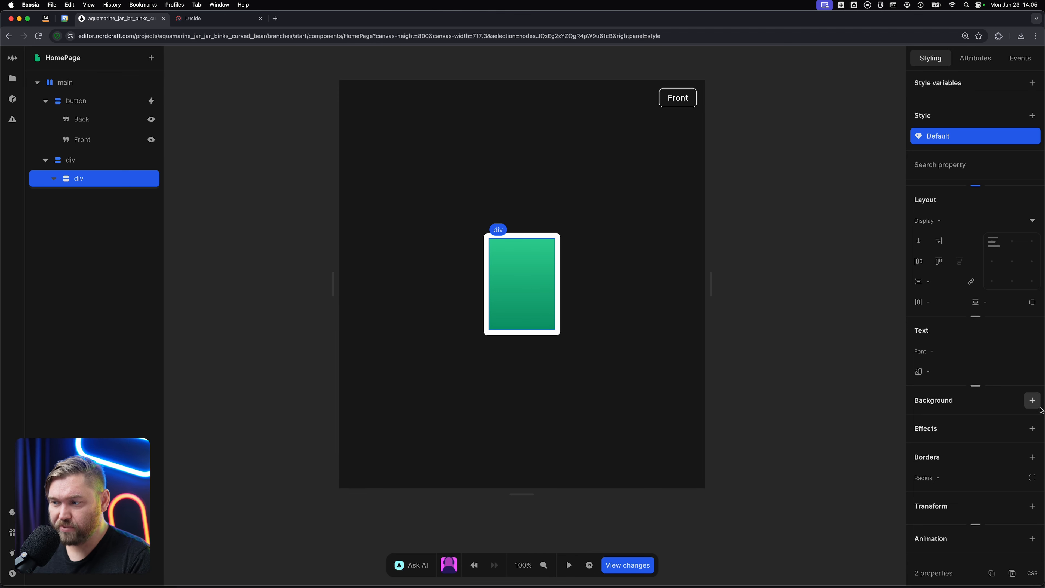
{"action": "left_click", "coordinate": [1032, 400]}
{"action": "left_click", "coordinate": [842, 490]}
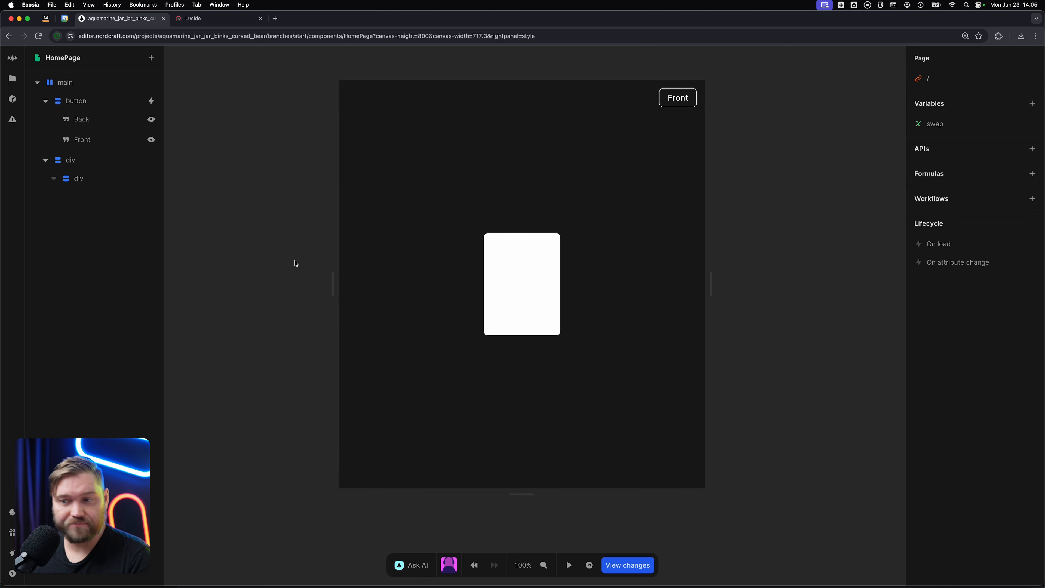
Switch to the Lucide icon site and copy the heart icon as SVG.
{"action": "left_click", "coordinate": [232, 18]}
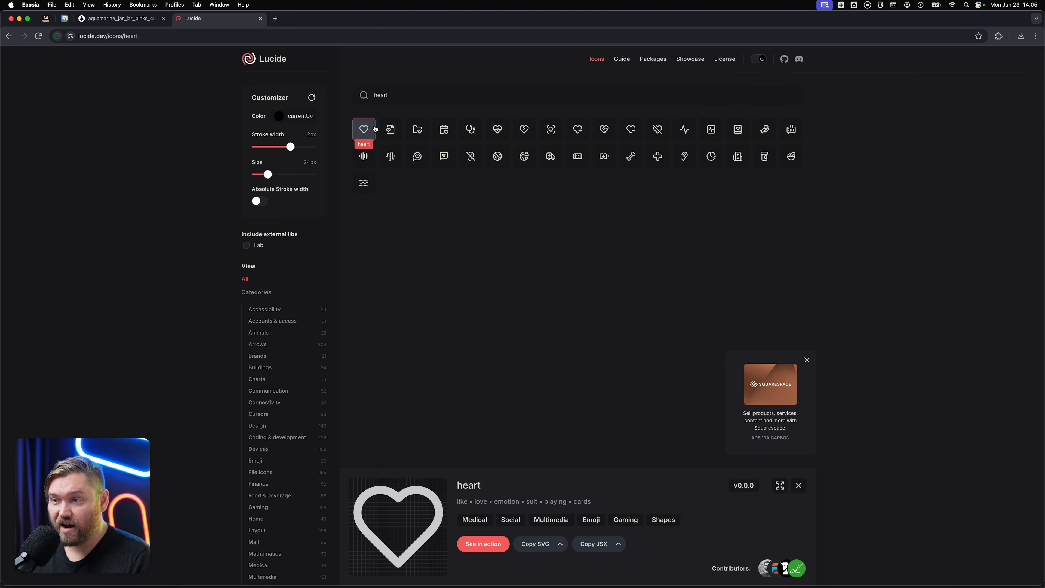
{"action": "key", "text": "super+Tab"}
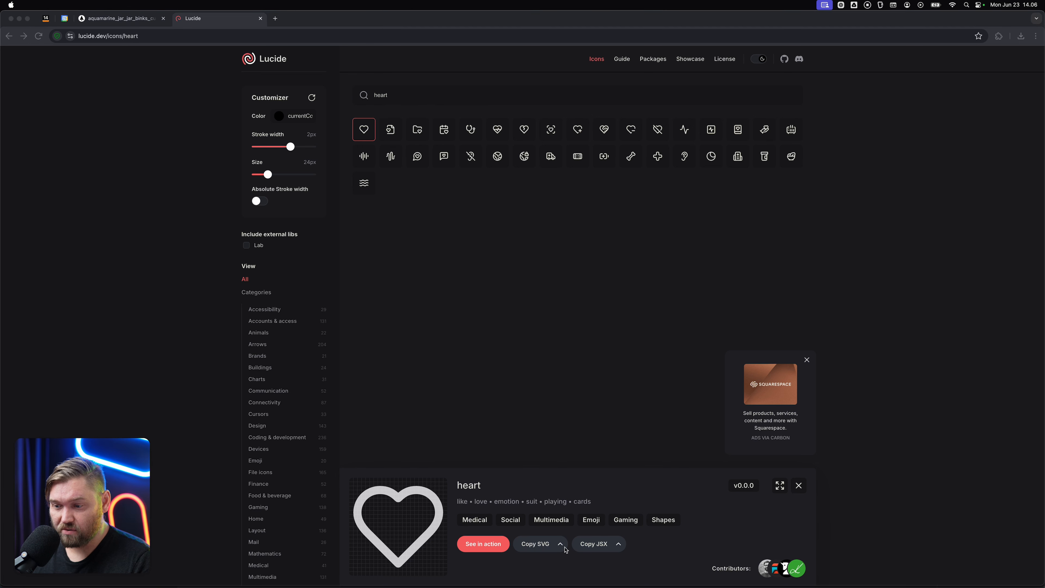
{"action": "left_click", "coordinate": [538, 550]}
{"action": "left_click", "coordinate": [537, 547]}
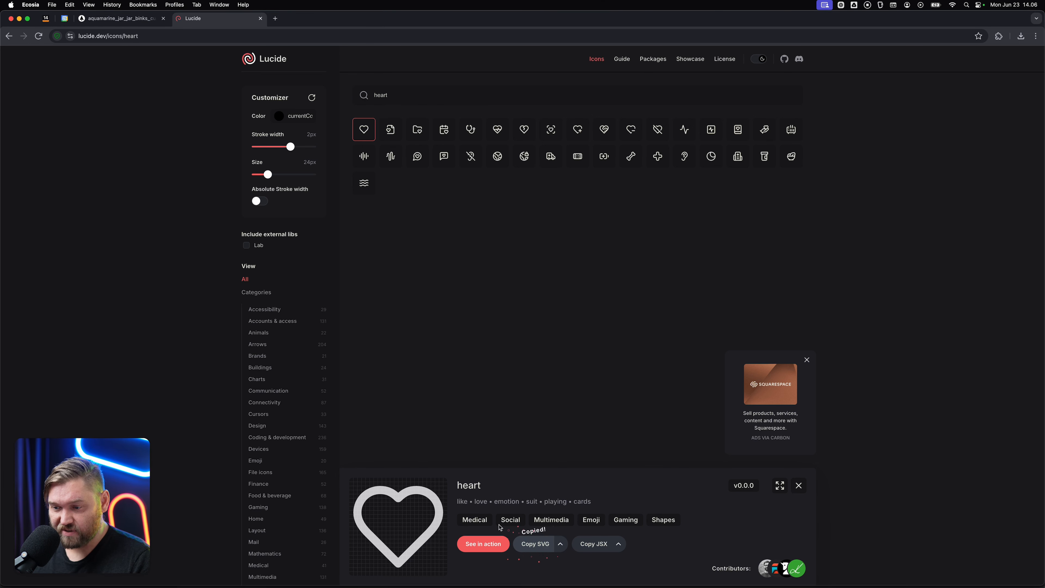
Switch back to the Nordcraft editor, import the copied heart SVG into the inner div, and centre it there both ways.
{"action": "left_click", "coordinate": [122, 18]}
{"action": "left_click", "coordinate": [107, 178]}
{"action": "key", "text": "super+v"}
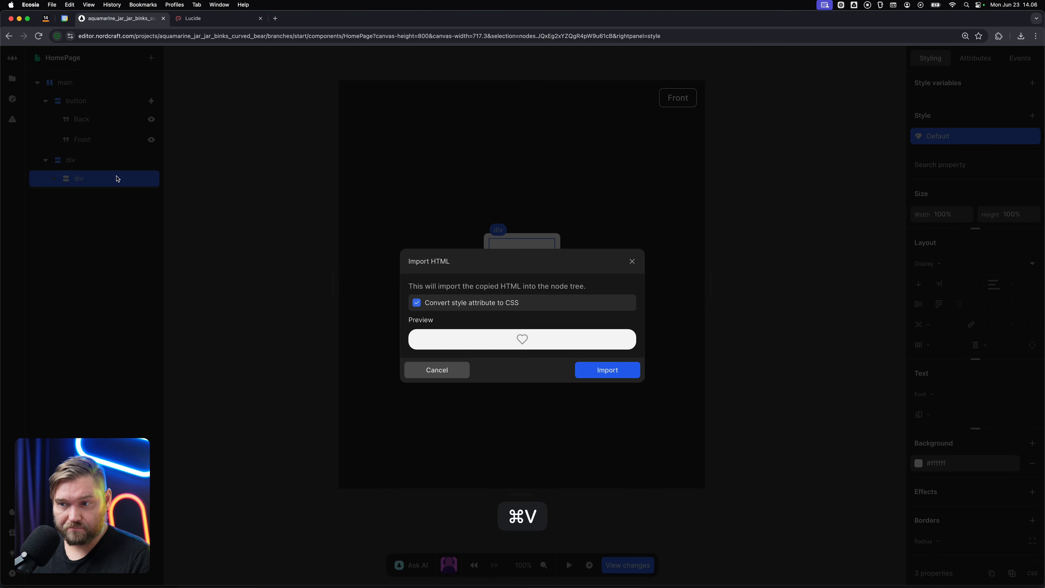
{"action": "left_click", "coordinate": [603, 370]}
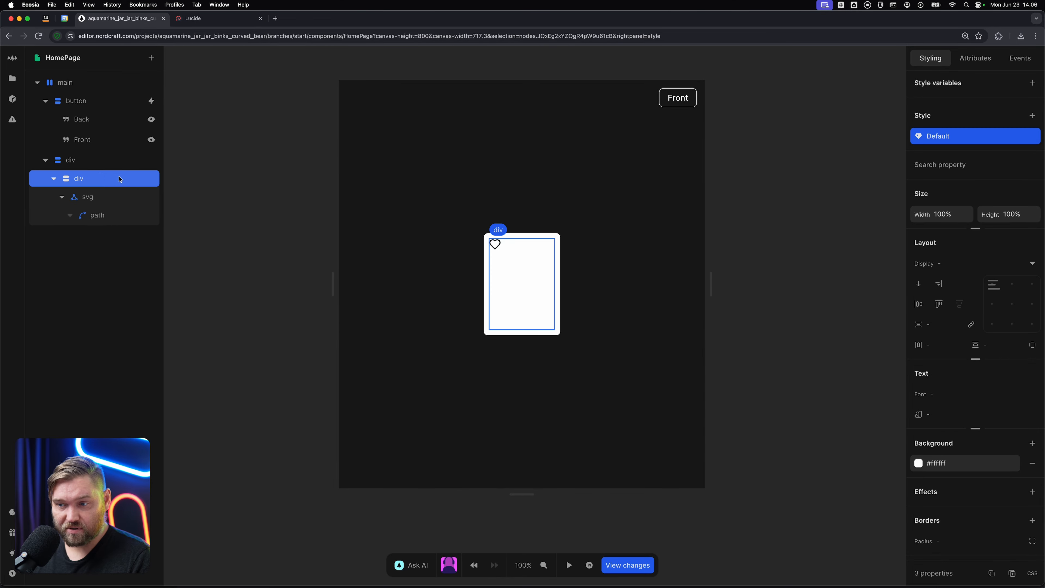
{"action": "left_click", "coordinate": [1012, 304]}
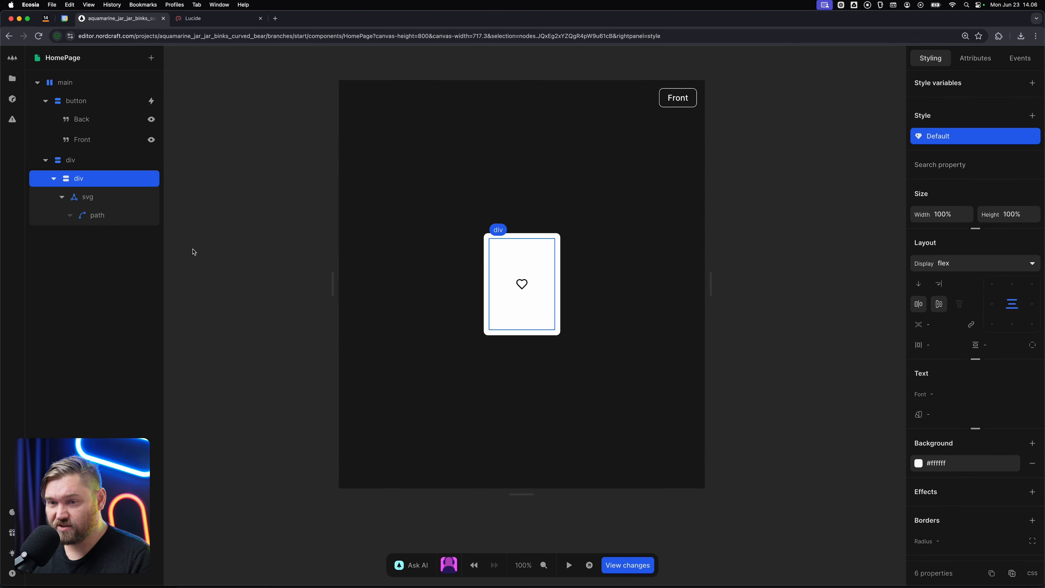
Set the heart svg's width and height attributes to 48.
{"action": "left_click", "coordinate": [113, 197]}
{"action": "left_click", "coordinate": [984, 58]}
{"action": "left_click", "coordinate": [962, 171]}
{"action": "type", "text": "48"}
{"action": "key", "text": "Tab"}
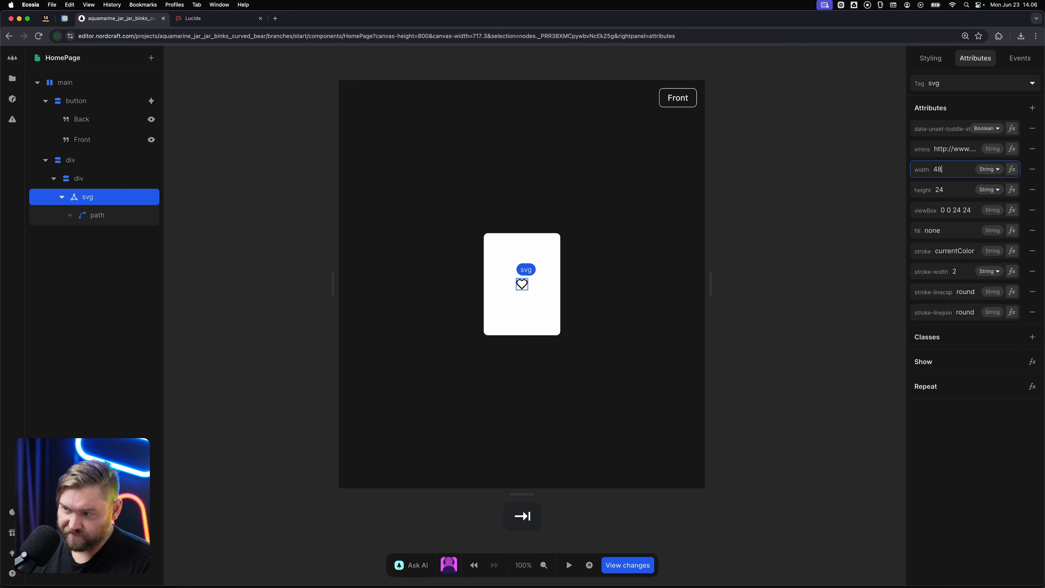
{"action": "type", "text": "48"}
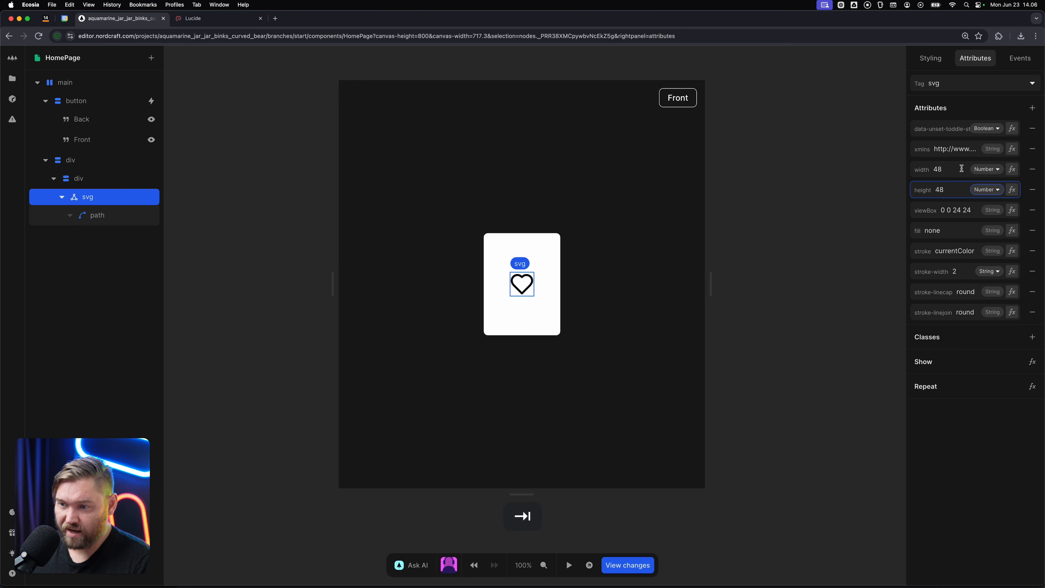
Replace the heart svg's fill attribute value with currencolor.
{"action": "left_click", "coordinate": [962, 236]}
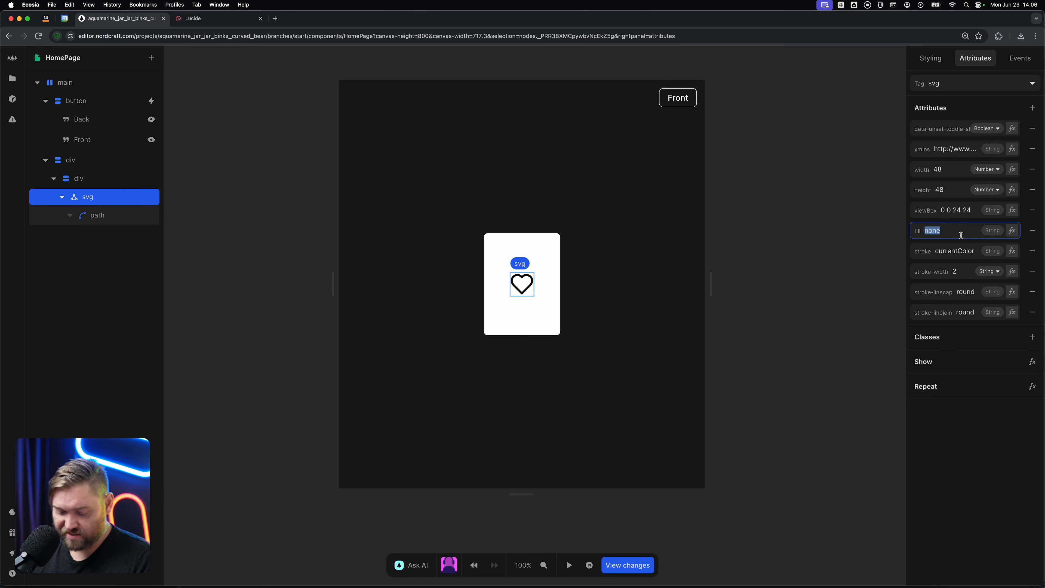
{"action": "type", "text": "currencolor"}
{"action": "key", "text": "Tab"}
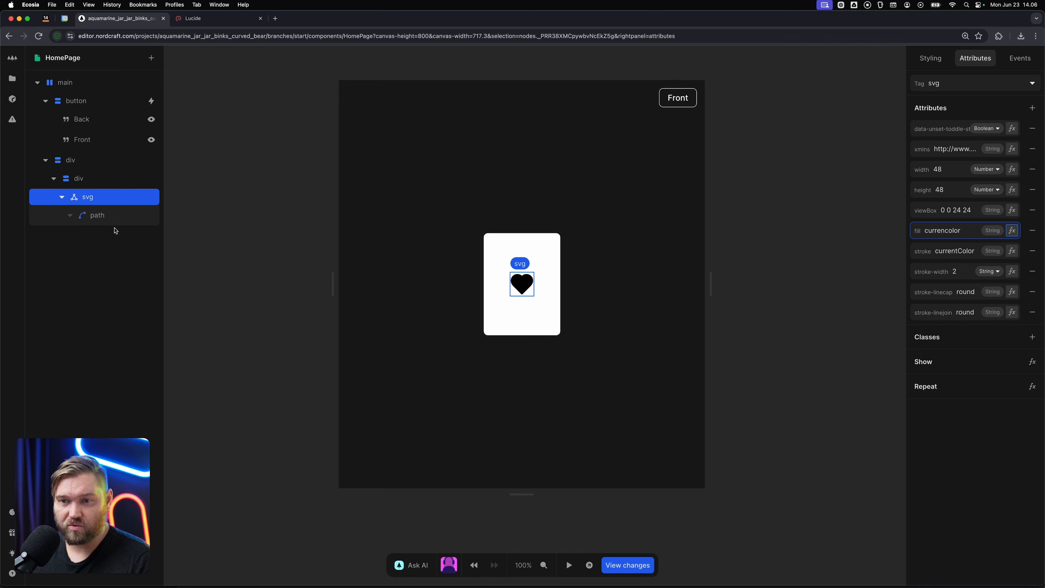
Set the heart svg's text colour to the red-600 variable in its default style.
{"action": "left_click", "coordinate": [931, 58]}
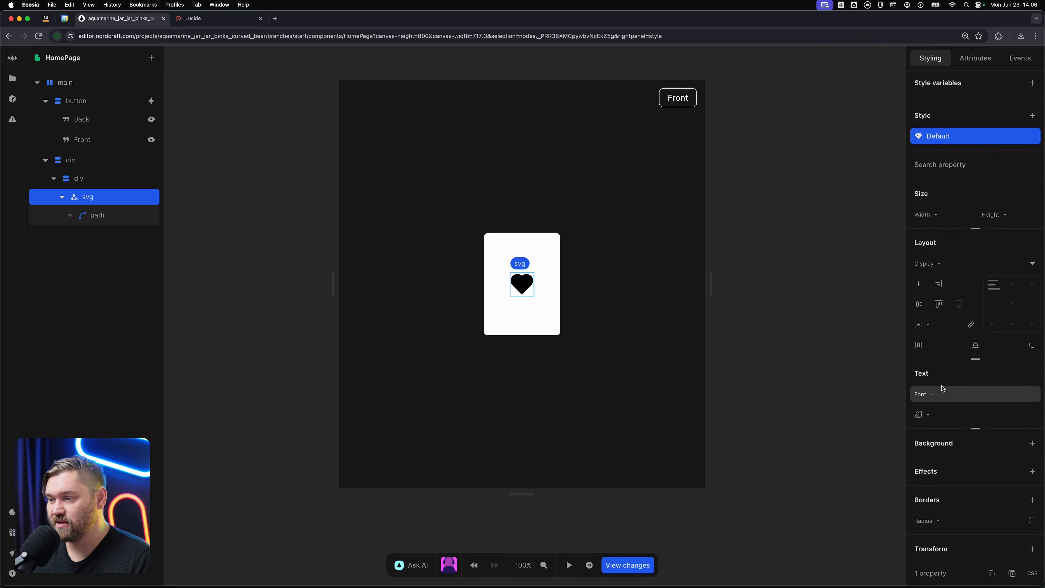
{"action": "left_click", "coordinate": [938, 407]}
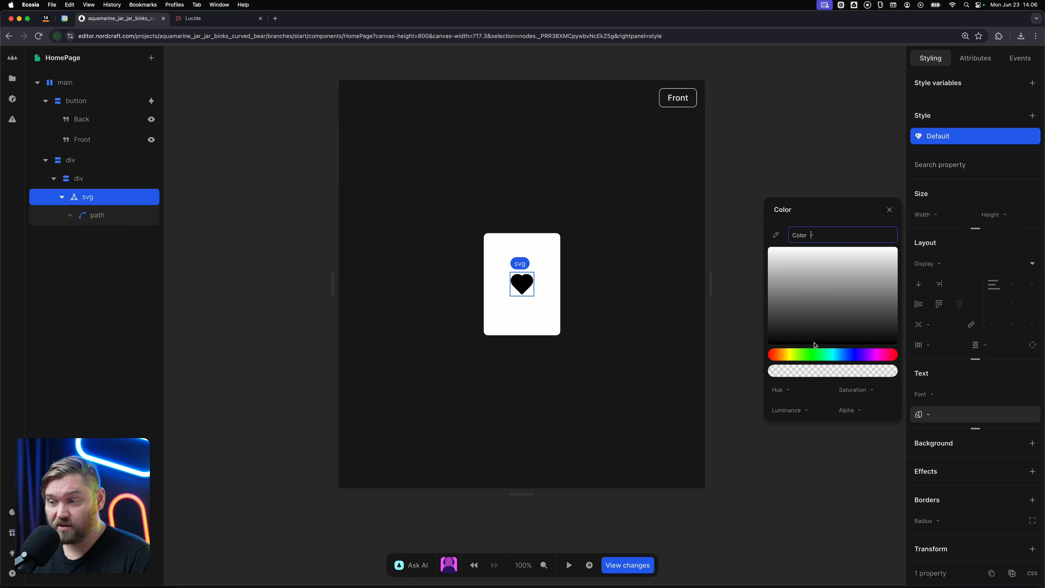
{"action": "type", "text": "re"}
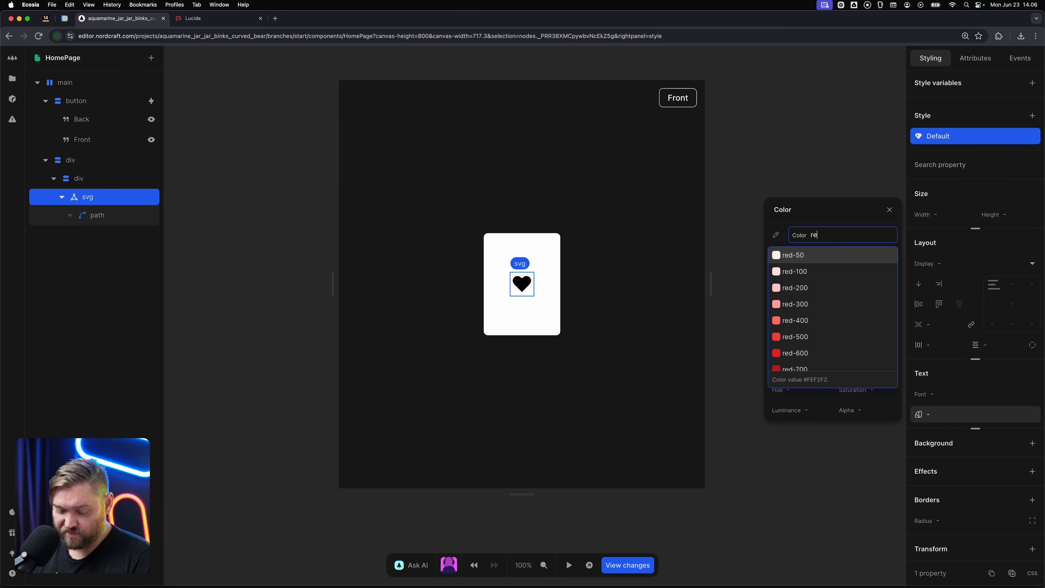
{"action": "key", "text": "Down"}
{"action": "key", "text": "Down"}
{"action": "key", "text": "Down"}
{"action": "key", "text": "Down"}
{"action": "key", "text": "Down"}
{"action": "key", "text": "Down"}
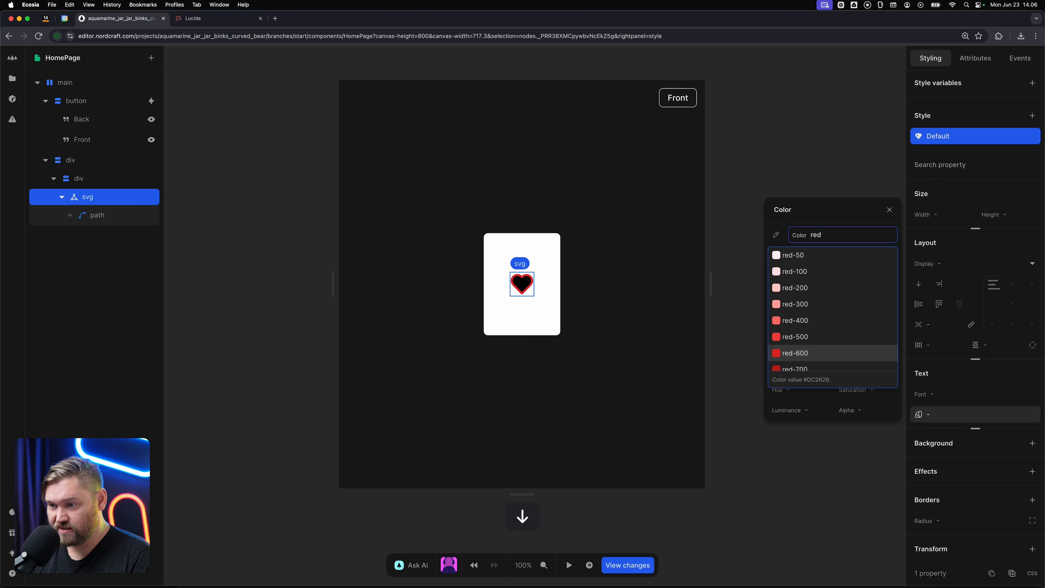
{"action": "key", "text": "Return"}
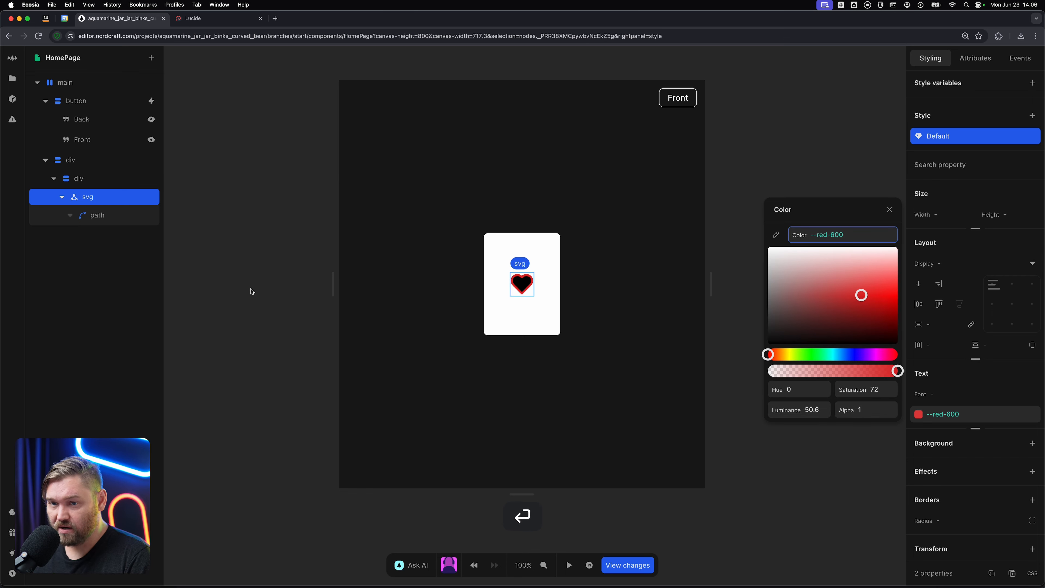
Correct the spelling of the heart svg's fill attribute to currentcolor.
{"action": "left_click", "coordinate": [101, 197]}
{"action": "left_click", "coordinate": [967, 62]}
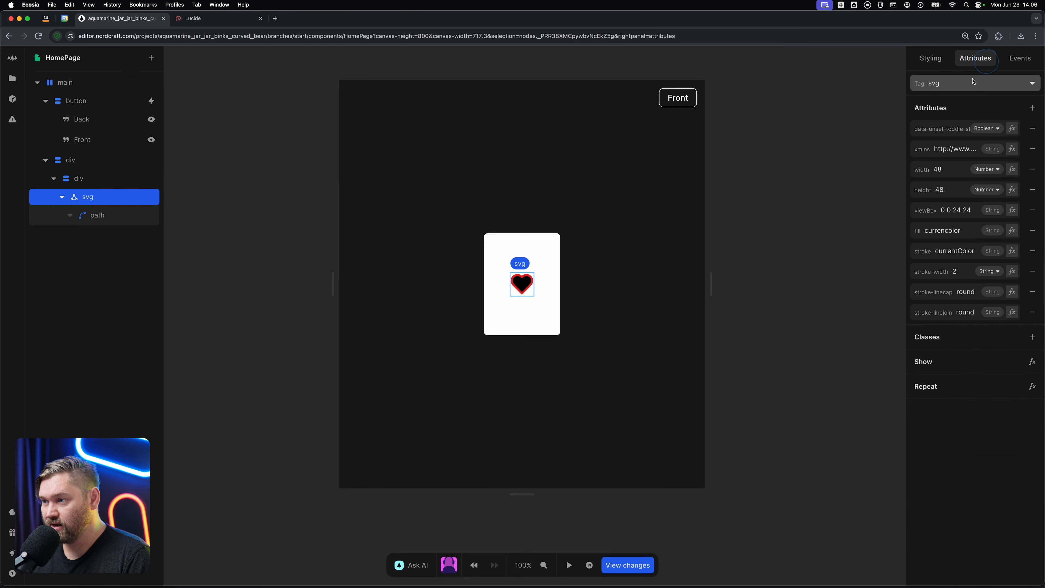
{"action": "left_click", "coordinate": [975, 231]}
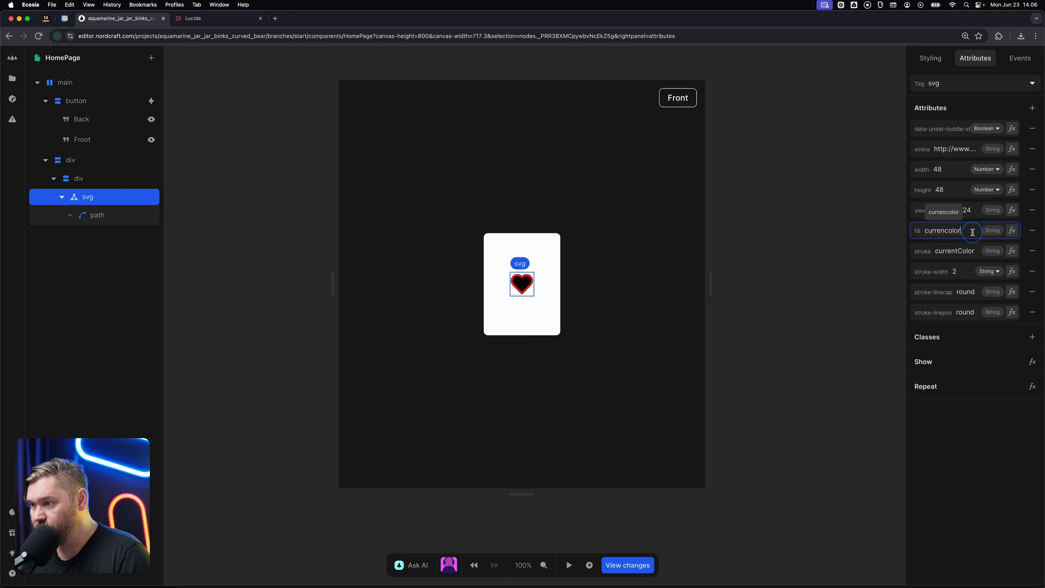
{"action": "key", "text": "Left"}
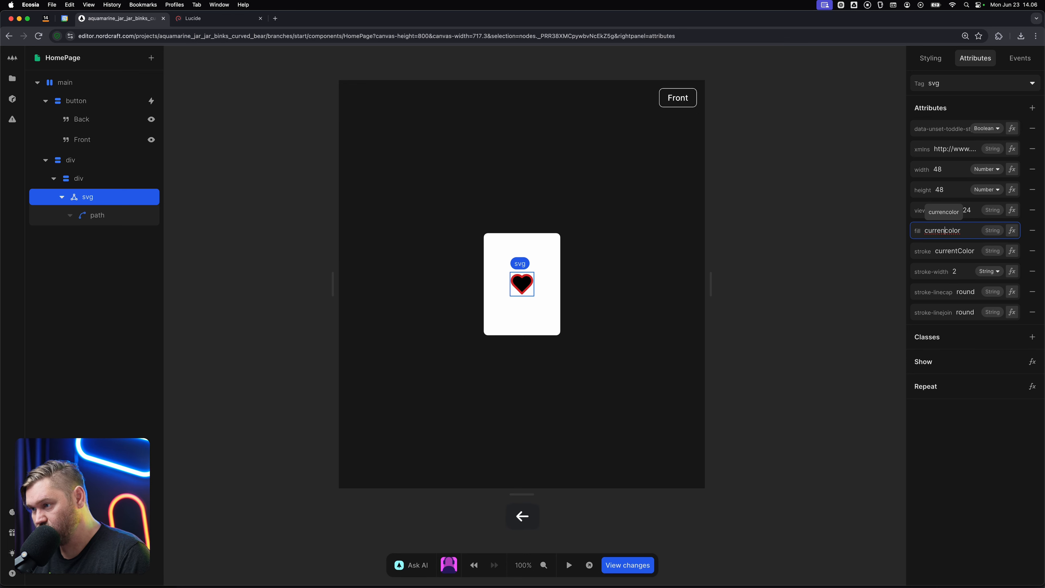
{"action": "type", "text": "t"}
{"action": "key", "text": "Tab"}
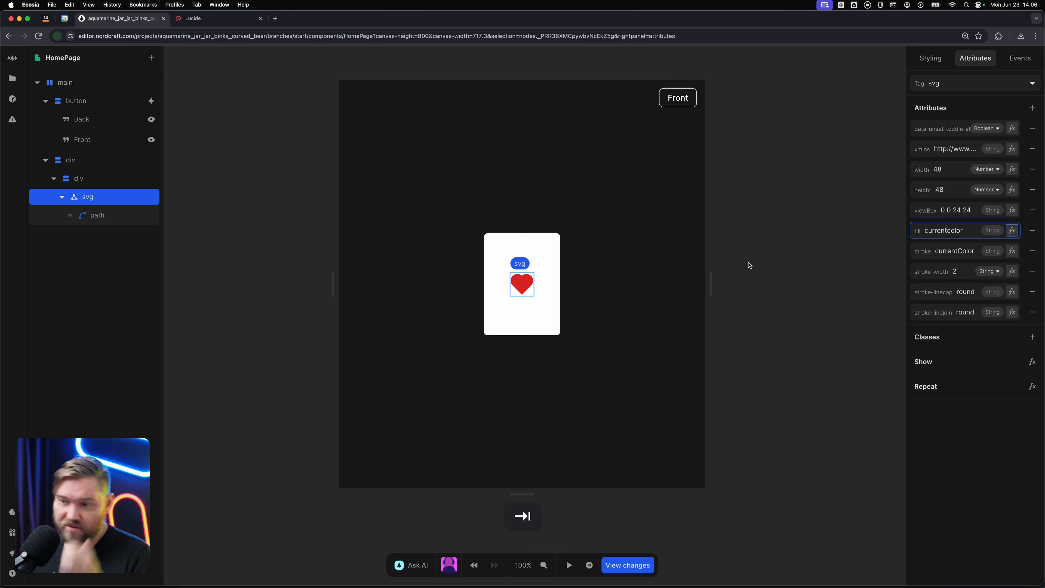
Toggle the Front button once in test mode, return to design mode, and check the swap variable's current value.
{"action": "left_click", "coordinate": [782, 261]}
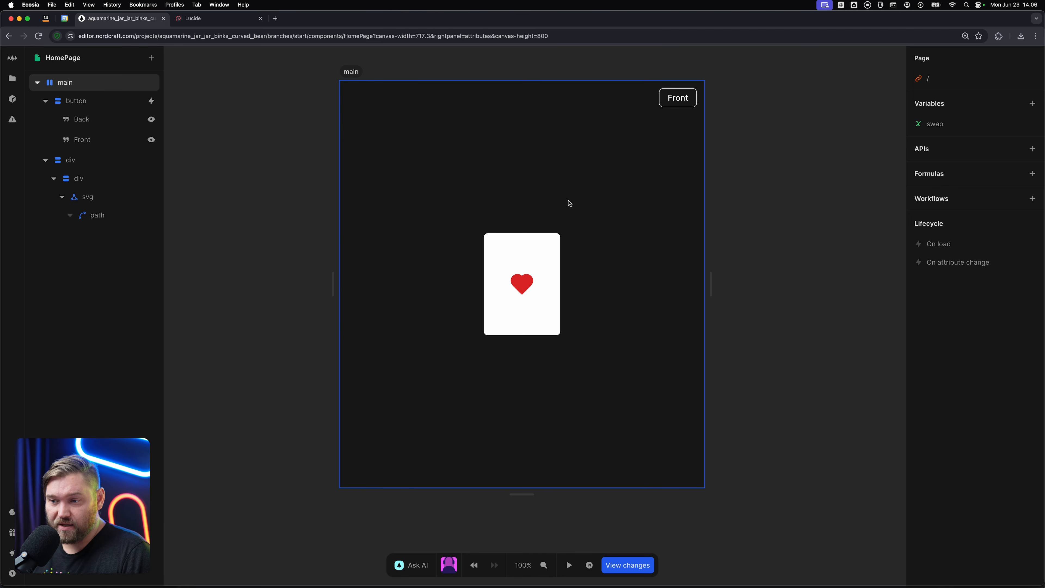
{"action": "key", "text": "t"}
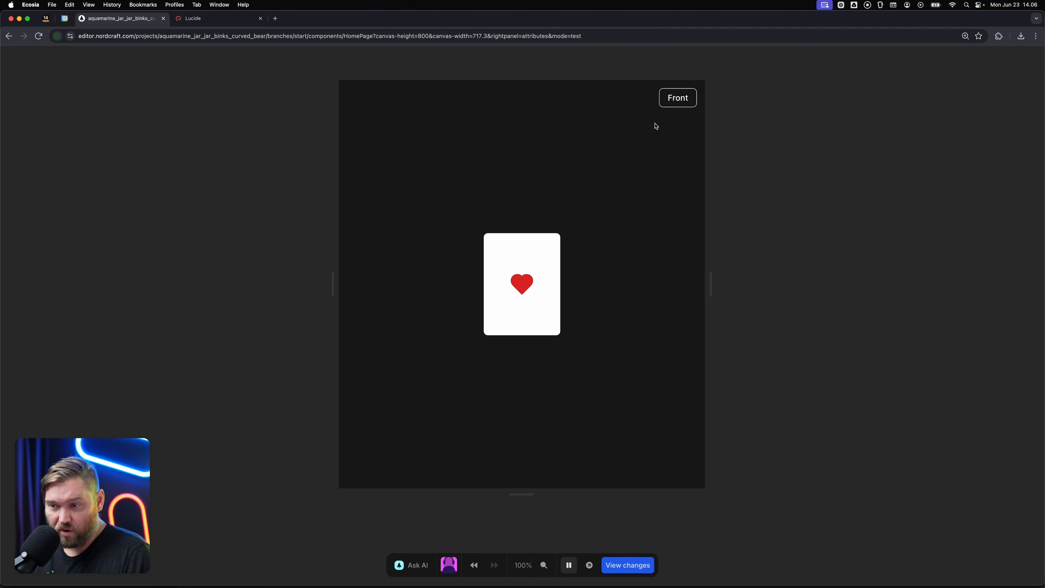
{"action": "left_click", "coordinate": [675, 99]}
{"action": "key", "text": "t"}
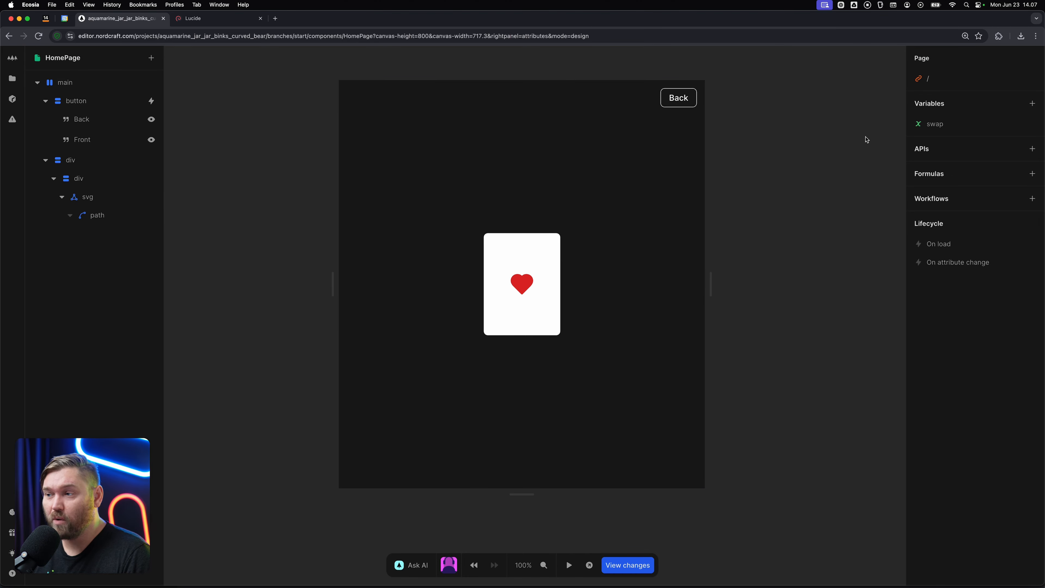
{"action": "left_click", "coordinate": [925, 129]}
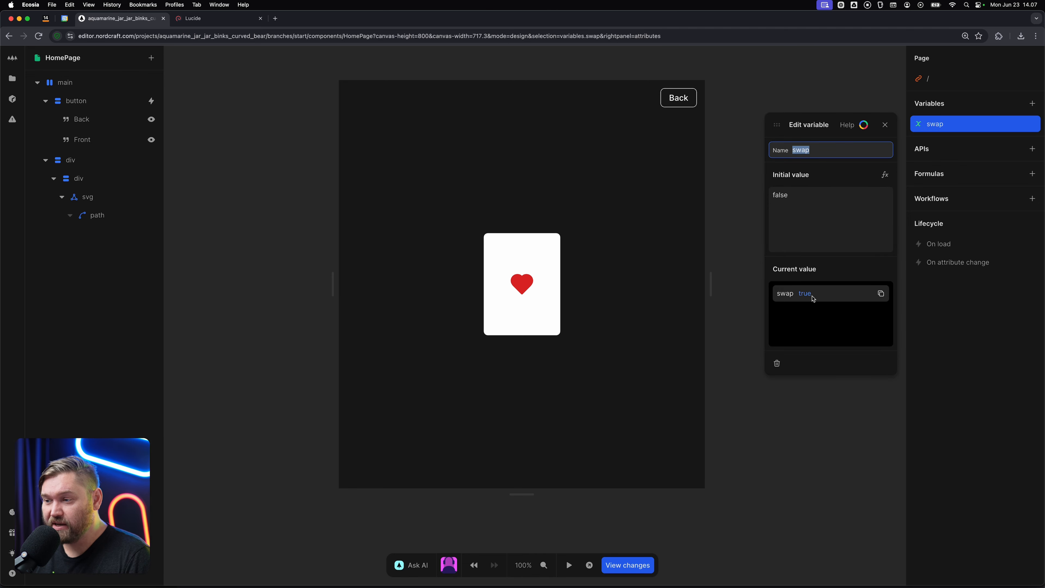
{"action": "left_click", "coordinate": [861, 431]}
Add a class named back to the outer div and bind its formula to the swap variable.
{"action": "left_click", "coordinate": [105, 160]}
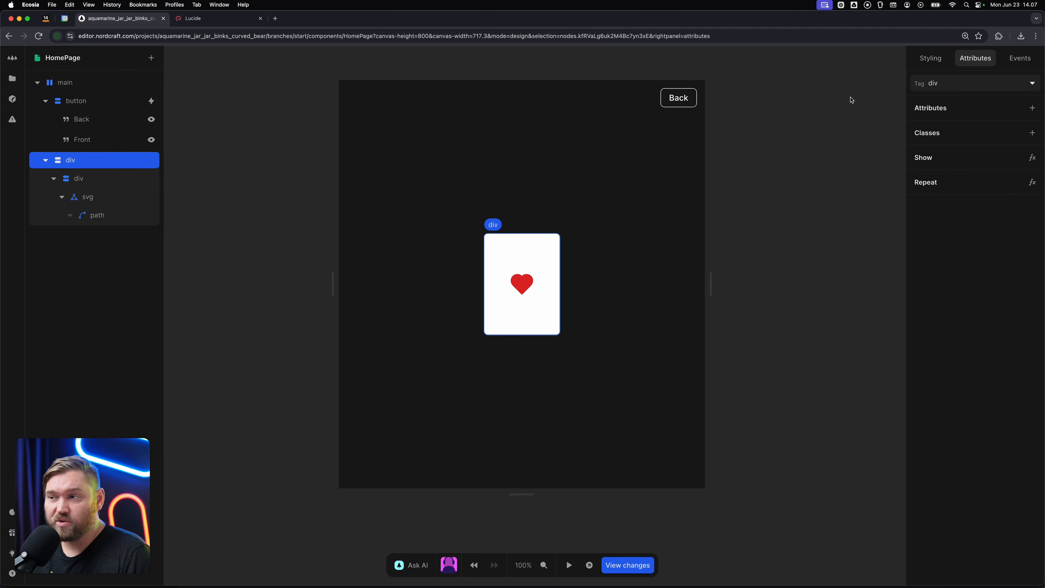
{"action": "left_click", "coordinate": [1032, 133]}
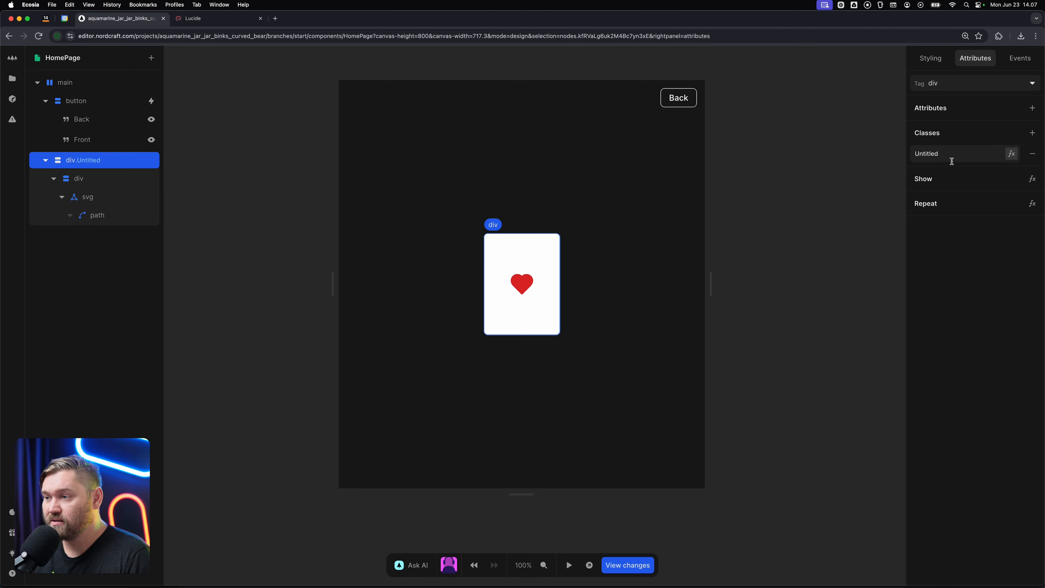
{"action": "left_click", "coordinate": [952, 156]}
{"action": "type", "text": "back"}
{"action": "key", "text": "Tab"}
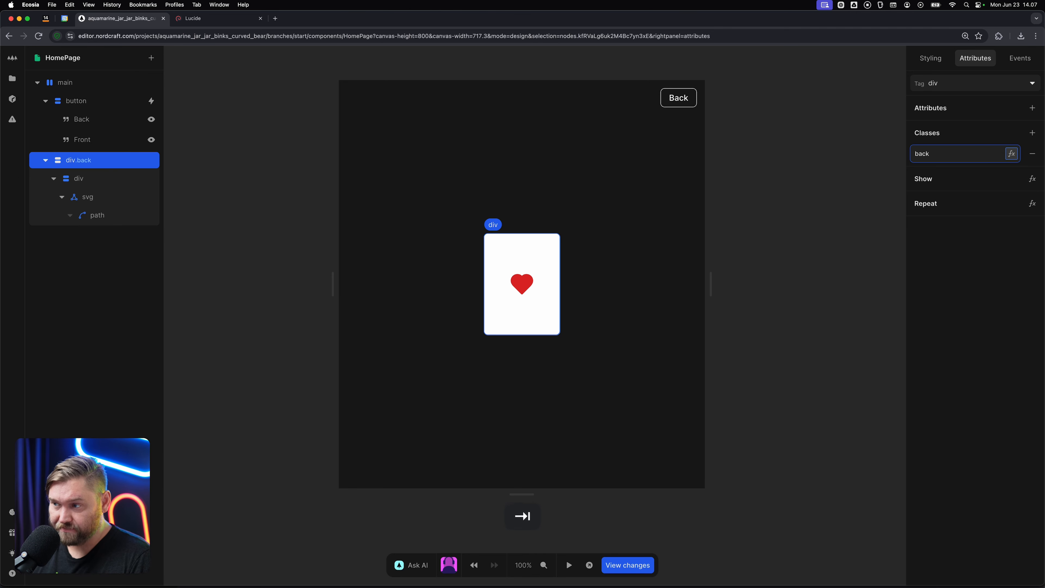
{"action": "left_click", "coordinate": [1006, 160]}
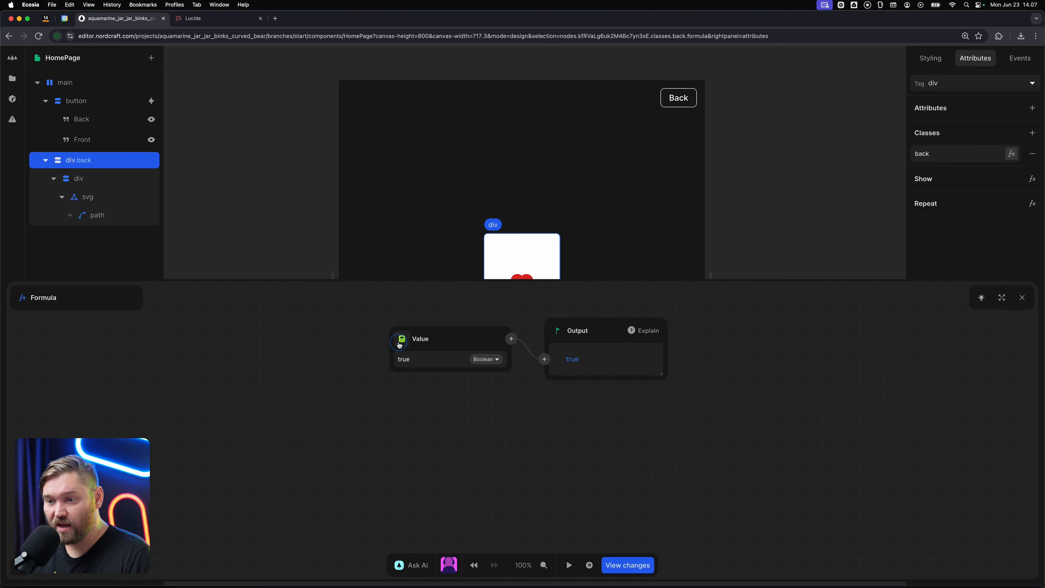
{"action": "left_click", "coordinate": [430, 365]}
{"action": "left_click", "coordinate": [431, 373]}
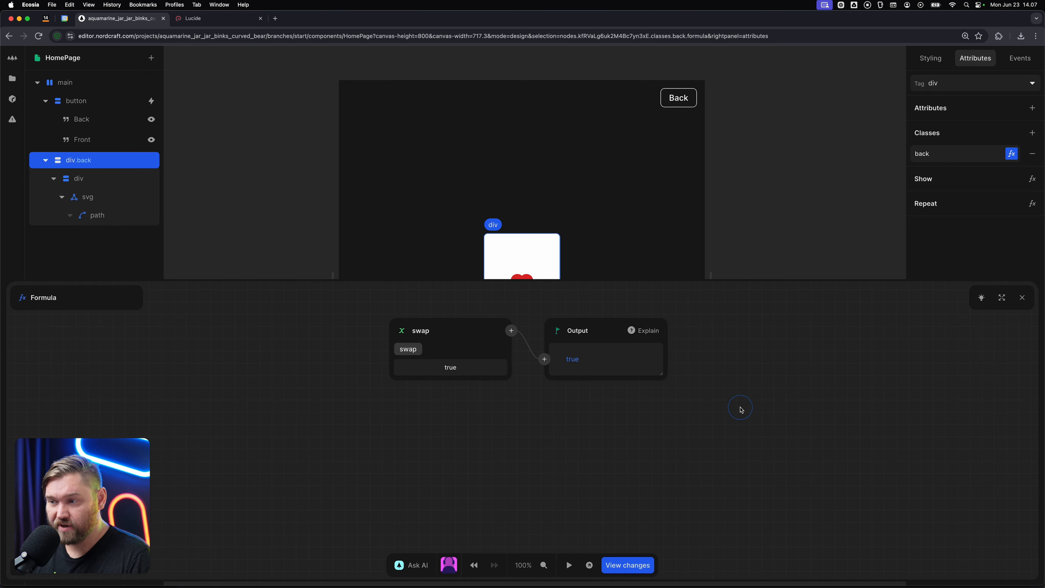
{"action": "key", "text": "Escape"}
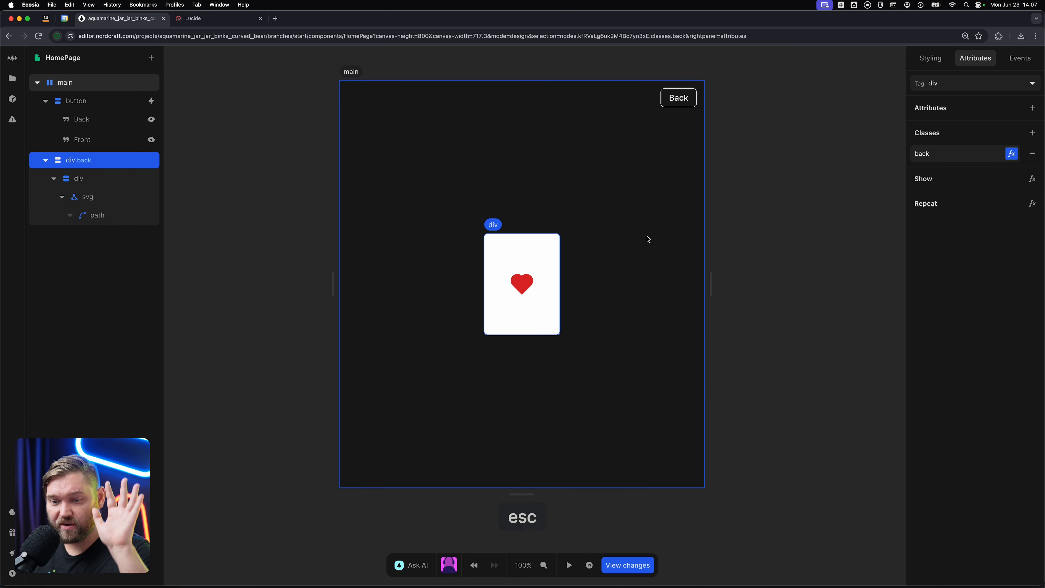
Add a style variant to the outer div that applies to its back class.
{"action": "left_click", "coordinate": [931, 58]}
{"action": "left_click", "coordinate": [1032, 116]}
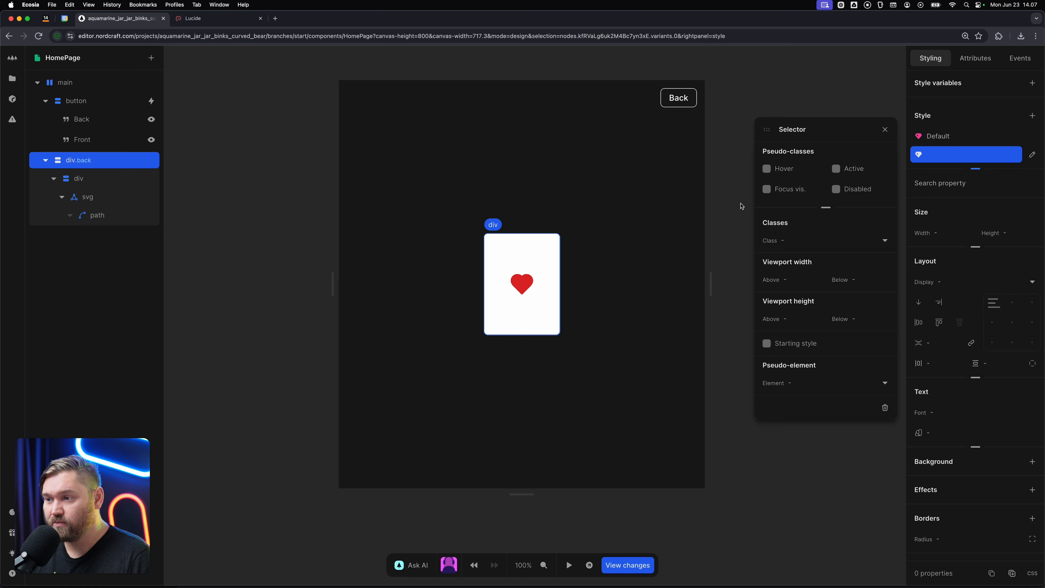
{"action": "left_click", "coordinate": [780, 241]}
{"action": "left_click", "coordinate": [788, 278]}
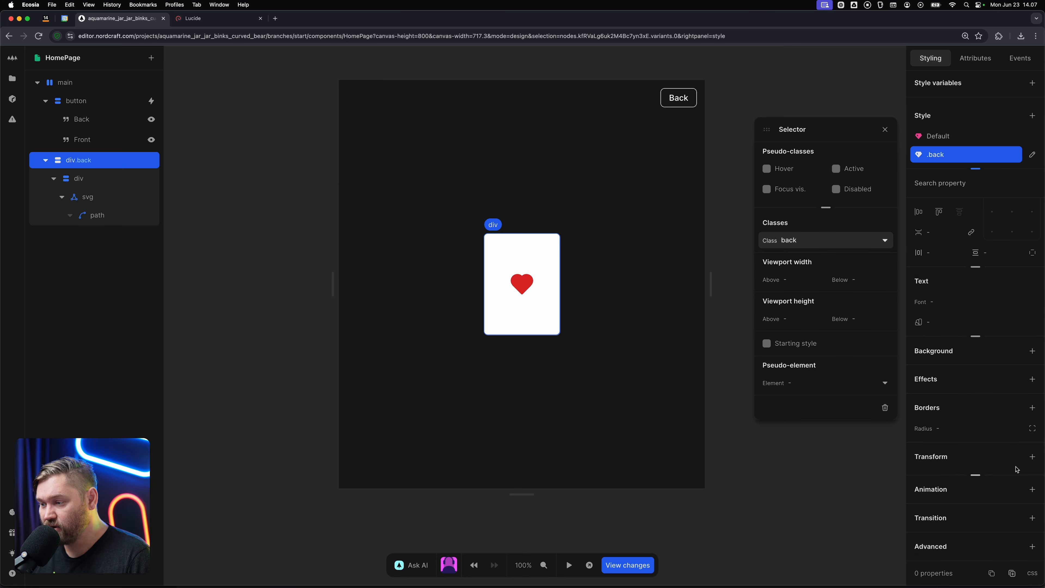
Add a rotate transform of 180deg around the y axis to the outer div's .back style.
{"action": "left_click", "coordinate": [1032, 457]}
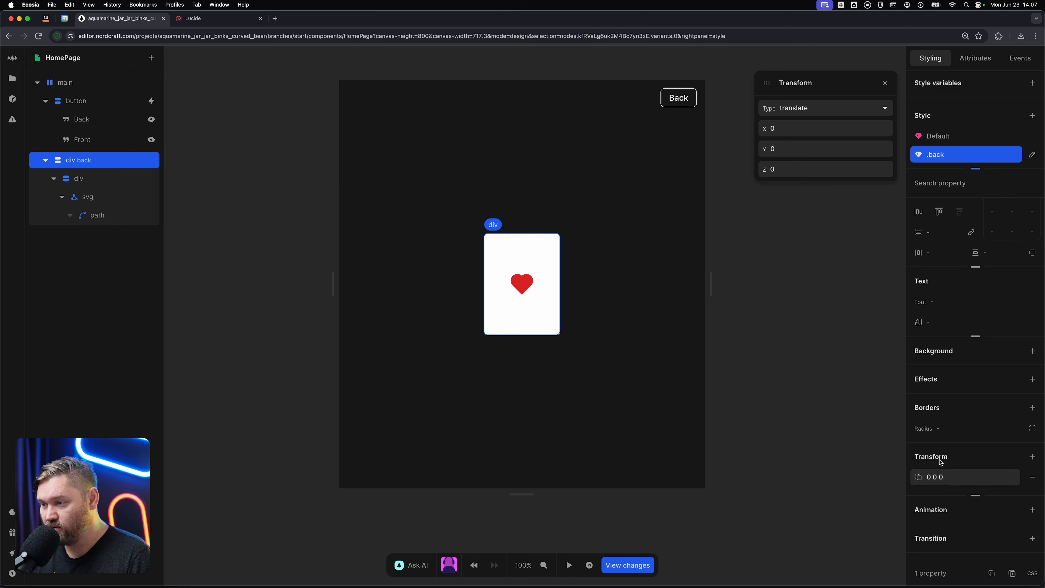
{"action": "left_click", "coordinate": [822, 108]}
{"action": "left_click", "coordinate": [812, 161]}
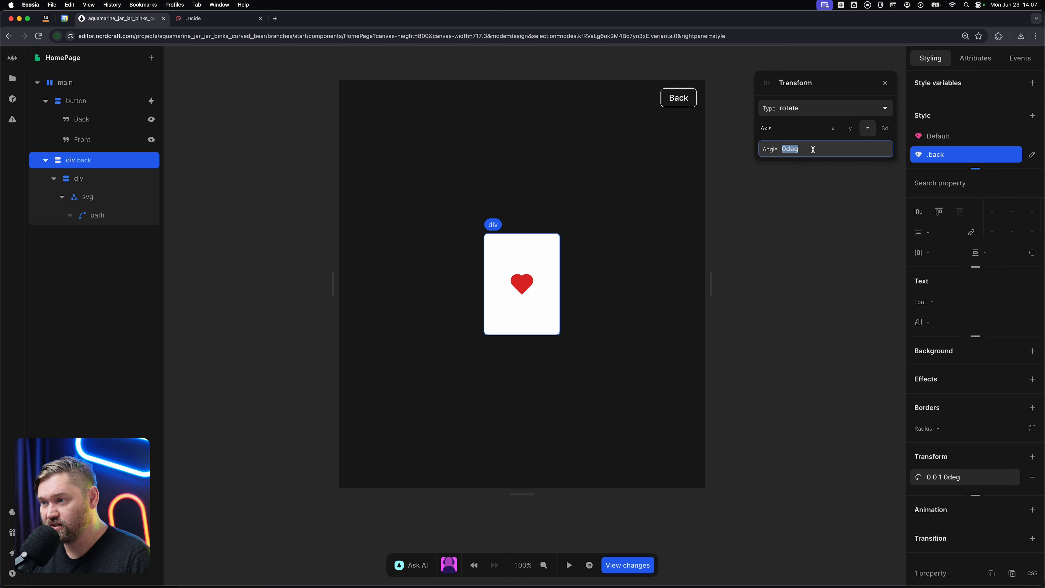
{"action": "left_click", "coordinate": [851, 130]}
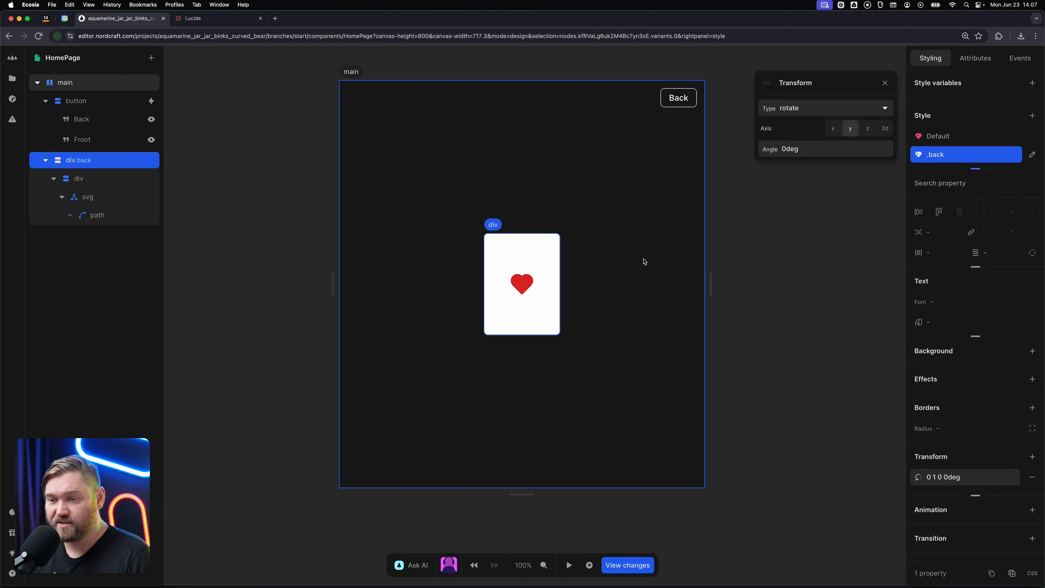
{"action": "left_click", "coordinate": [832, 151]}
{"action": "type", "text": "180"}
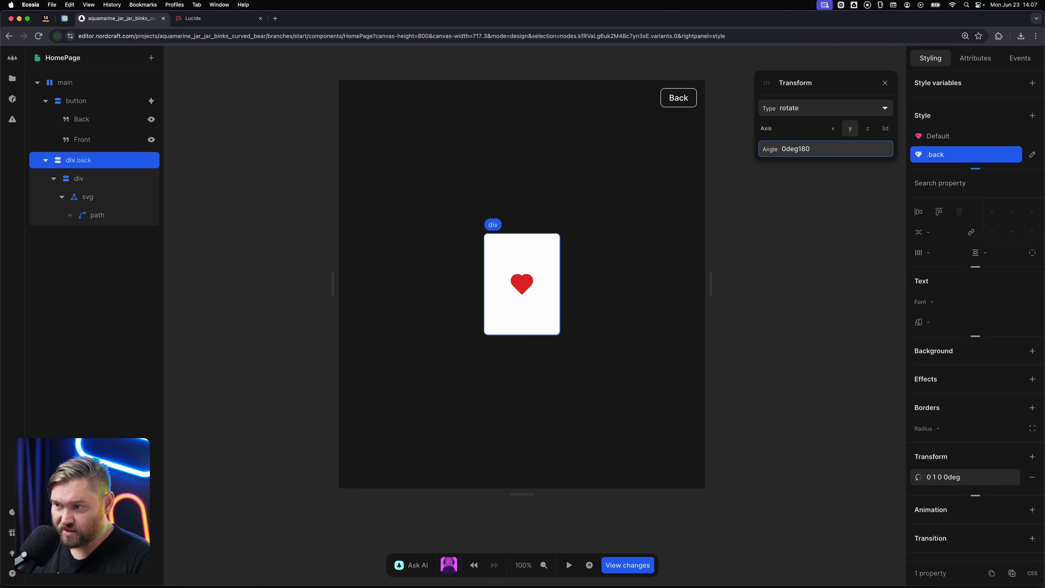
{"action": "key", "text": "super+a"}
{"action": "type", "text": "180"}
{"action": "key", "text": "Tab"}
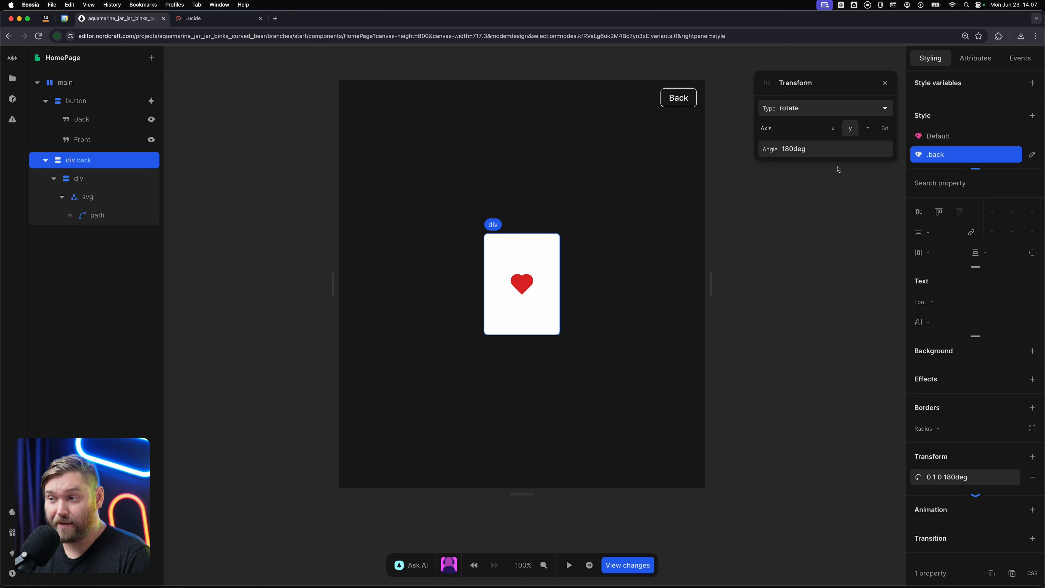
Preview the card flip by stepping the .back rotation angle down to 130deg and back up to 180deg.
{"action": "left_click", "coordinate": [834, 150]}
{"action": "key", "text": "shift+Down"}
{"action": "key", "text": "shift+Down"}
{"action": "key", "text": "shift+Down"}
{"action": "key", "text": "shift+Down"}
{"action": "key", "text": "shift+Down"}
{"action": "key", "text": "shift+Down"}
{"action": "key", "text": "shift+Down"}
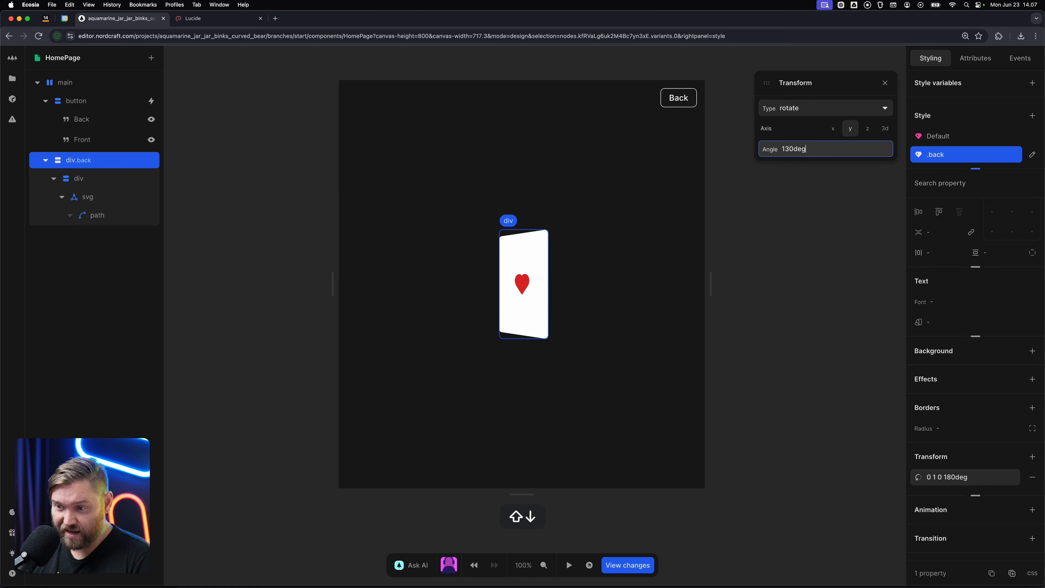
{"action": "key", "text": "shift+Up"}
{"action": "key", "text": "shift+Up"}
{"action": "key", "text": "shift+Up"}
{"action": "key", "text": "shift+Up"}
{"action": "key", "text": "shift+Up"}
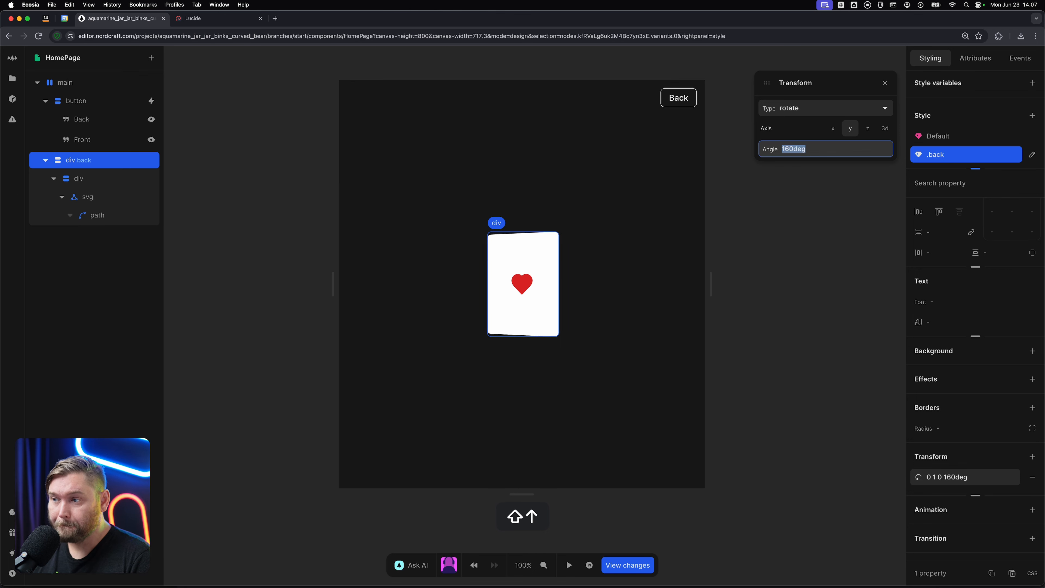
{"action": "key", "text": "shift+Up"}
{"action": "key", "text": "shift+Up"}
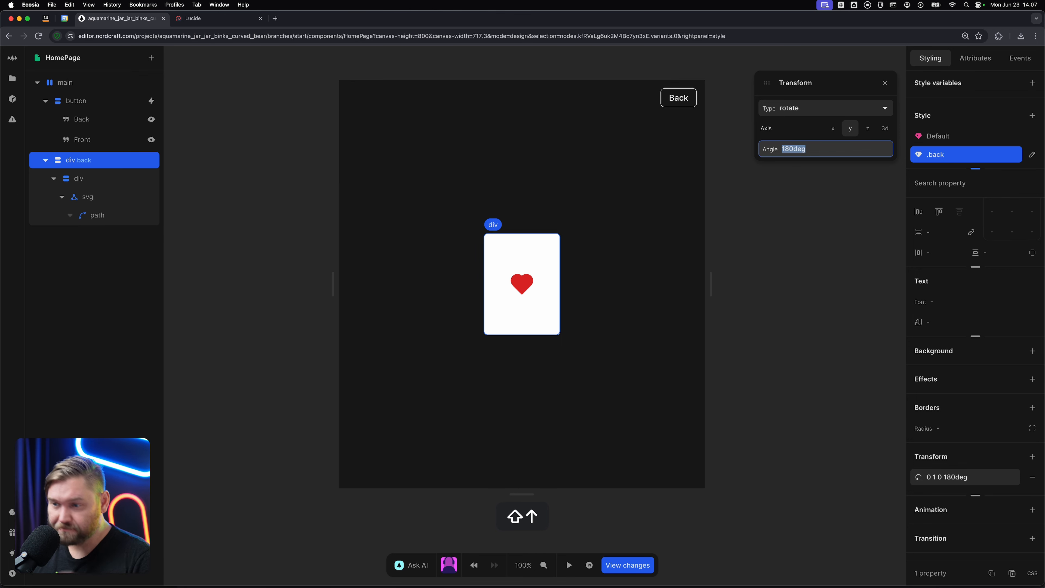
{"action": "left_click", "coordinate": [814, 273]}
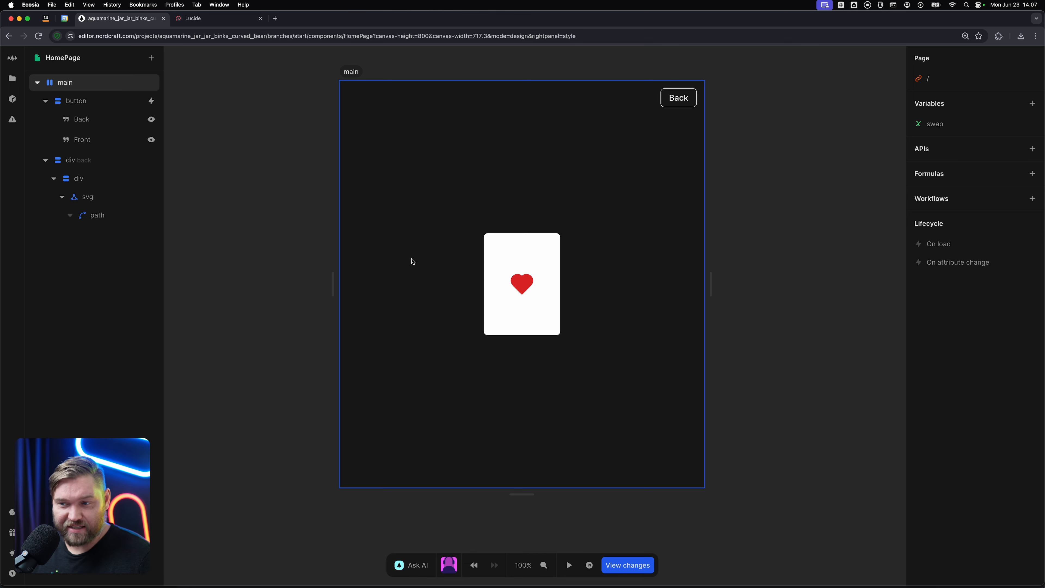
Add a custom advanced style property named backface-visibility to the inner div that holds the heart.
{"action": "scroll", "coordinate": [428, 238], "scroll_direction": "down", "scroll_amount": 1}
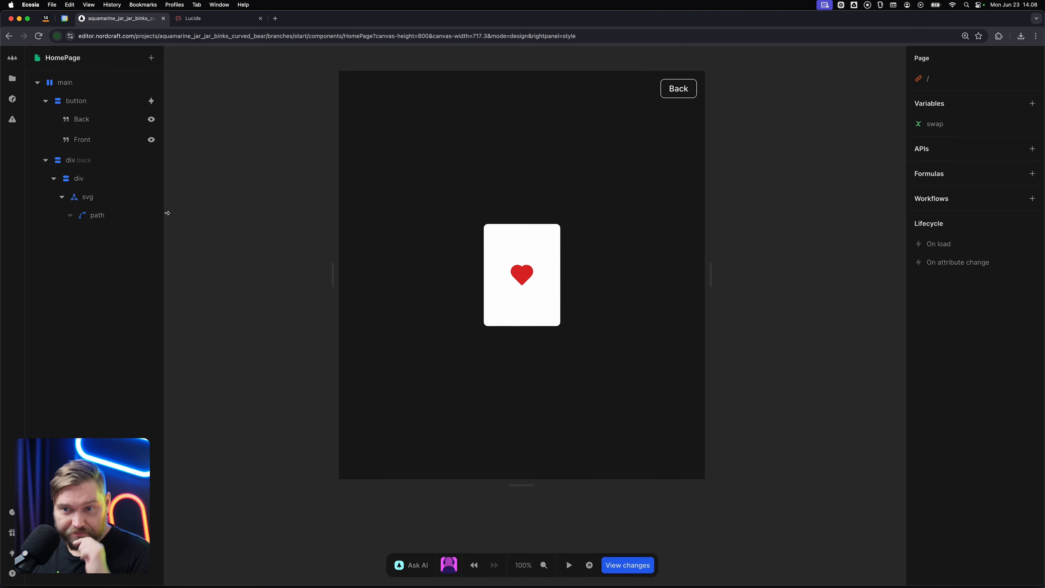
{"action": "left_click", "coordinate": [103, 177]}
{"action": "scroll", "coordinate": [636, 306], "scroll_direction": "down", "scroll_amount": 2}
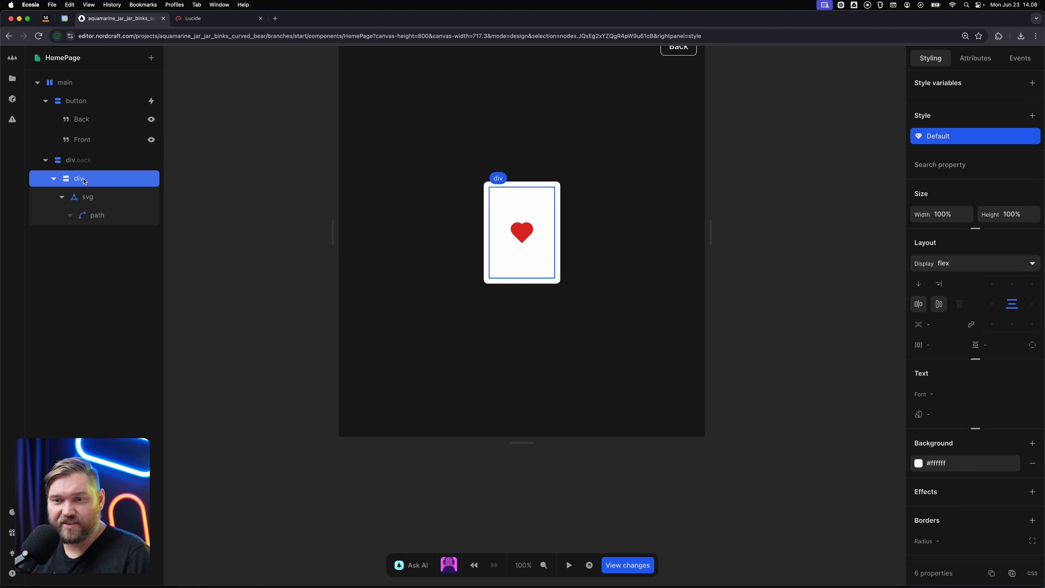
{"action": "scroll", "coordinate": [956, 423], "scroll_direction": "down", "scroll_amount": 3}
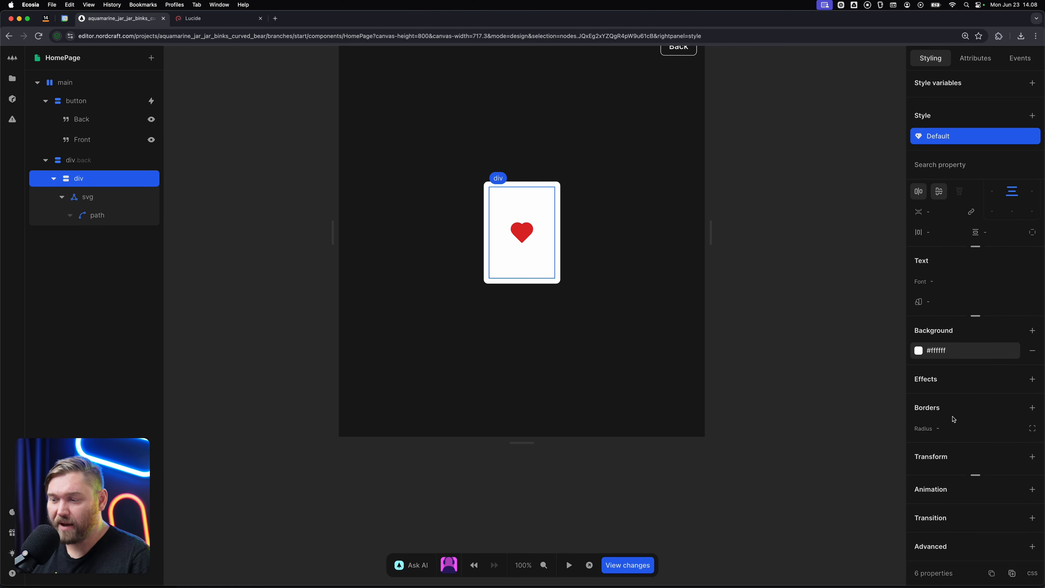
{"action": "left_click", "coordinate": [1032, 546]}
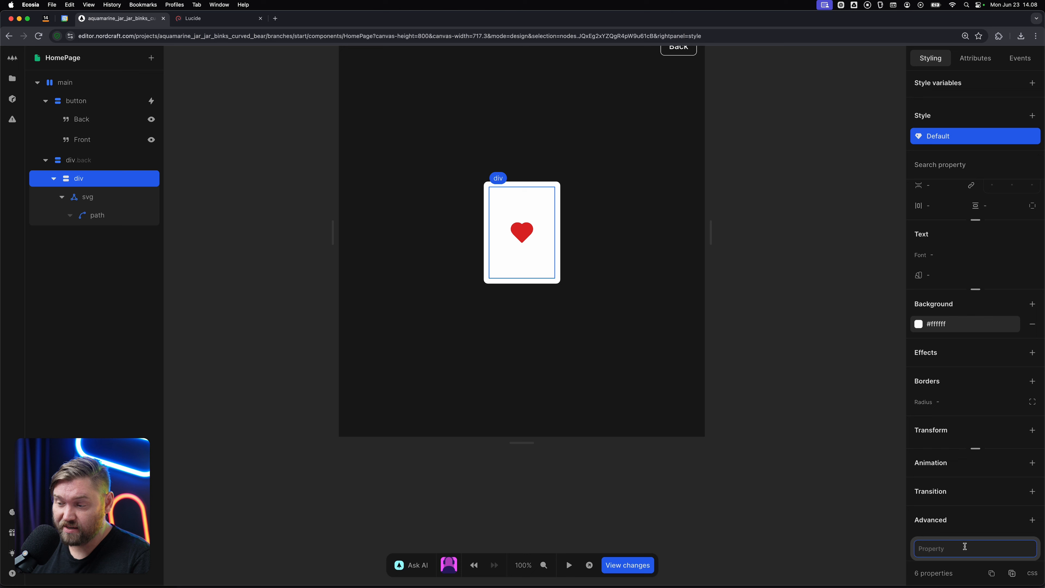
{"action": "type", "text": "backfax"}
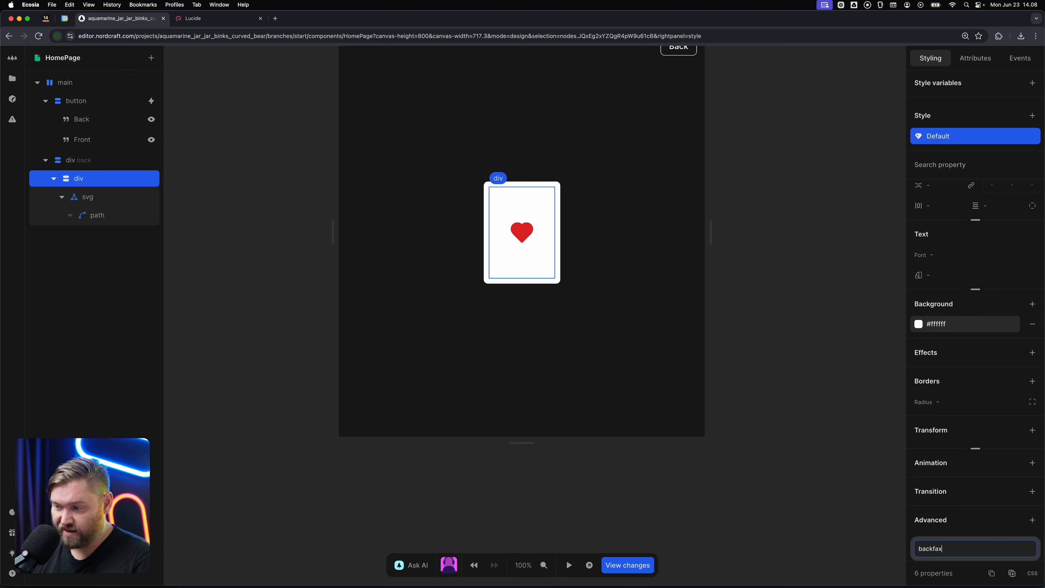
{"action": "key", "text": "BackSpace"}
{"action": "type", "text": "ce"}
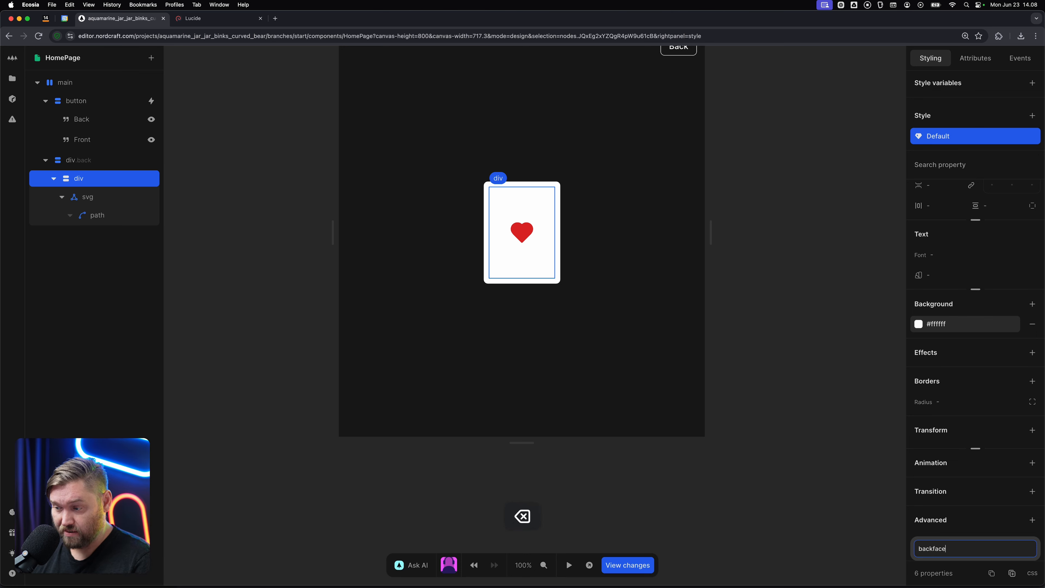
{"action": "type", "text": "-vi"}
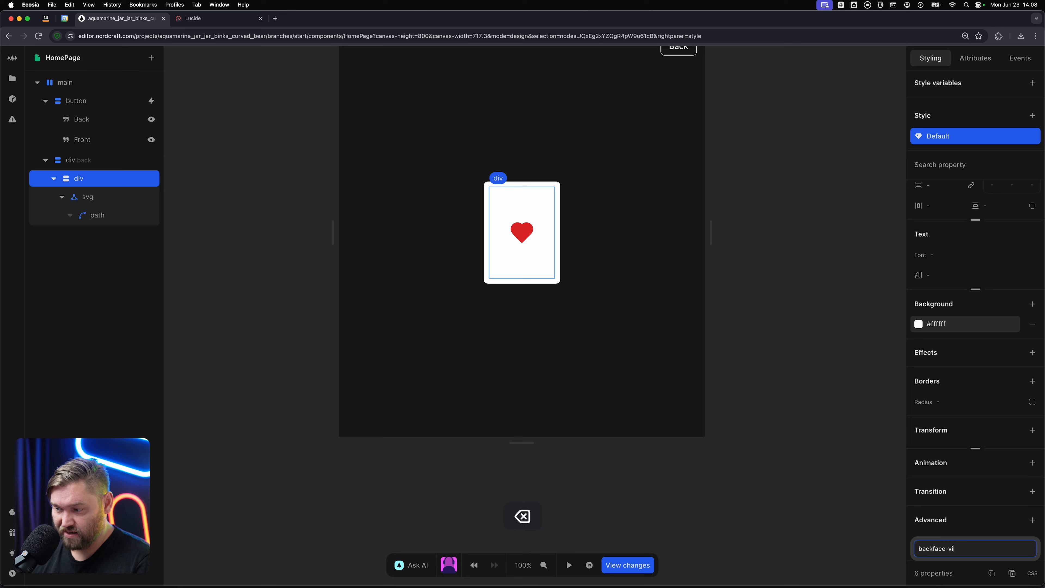
{"action": "type", "text": "sibility"}
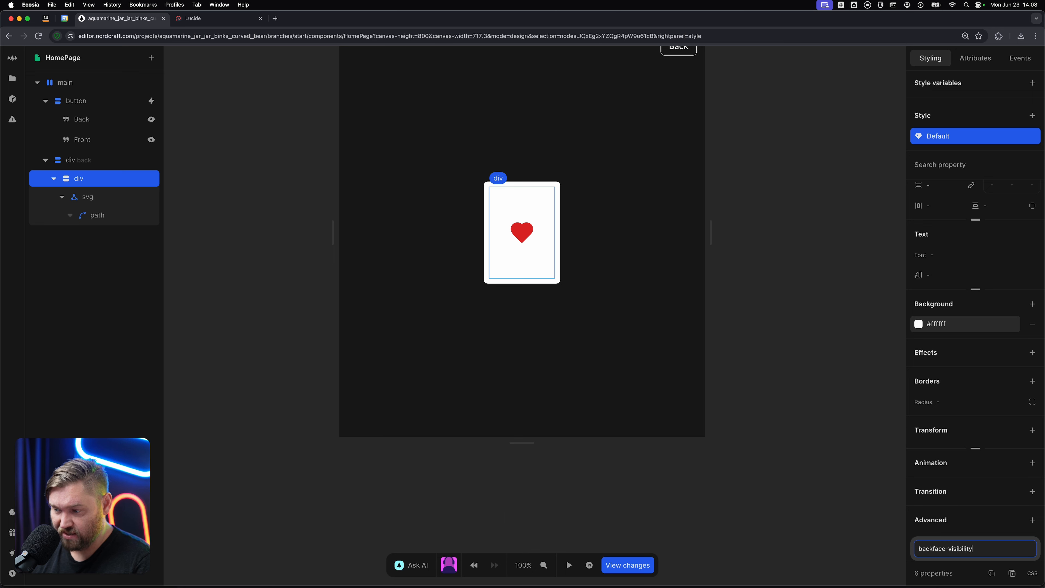
{"action": "type", "text": " -"}
{"action": "key", "text": "BackSpace"}
{"action": "key", "text": "Return"}
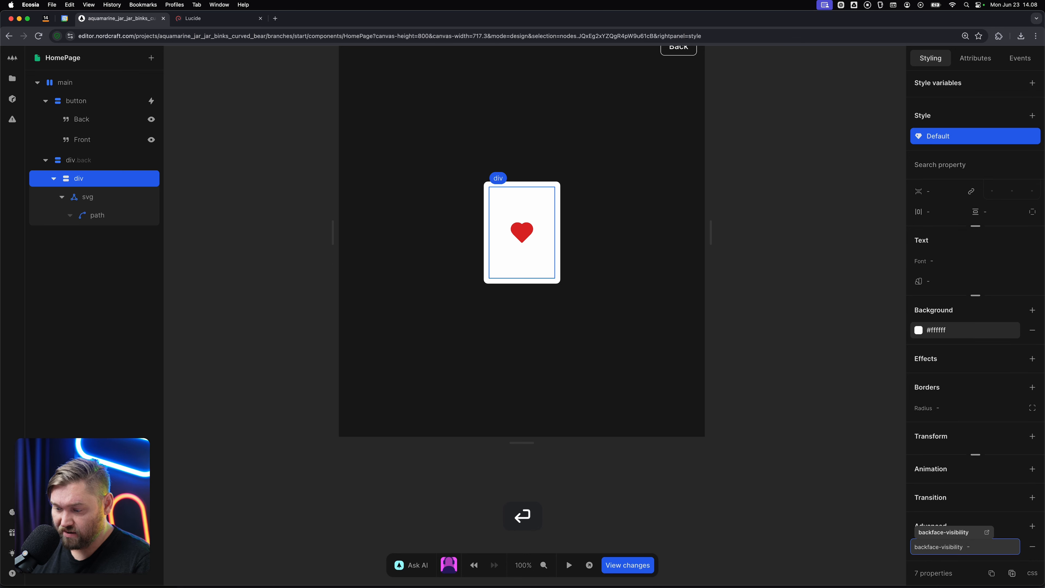
Set the inner div's backface-visibility to hidden.
{"action": "type", "text": "hidden"}
{"action": "key", "text": "Return"}
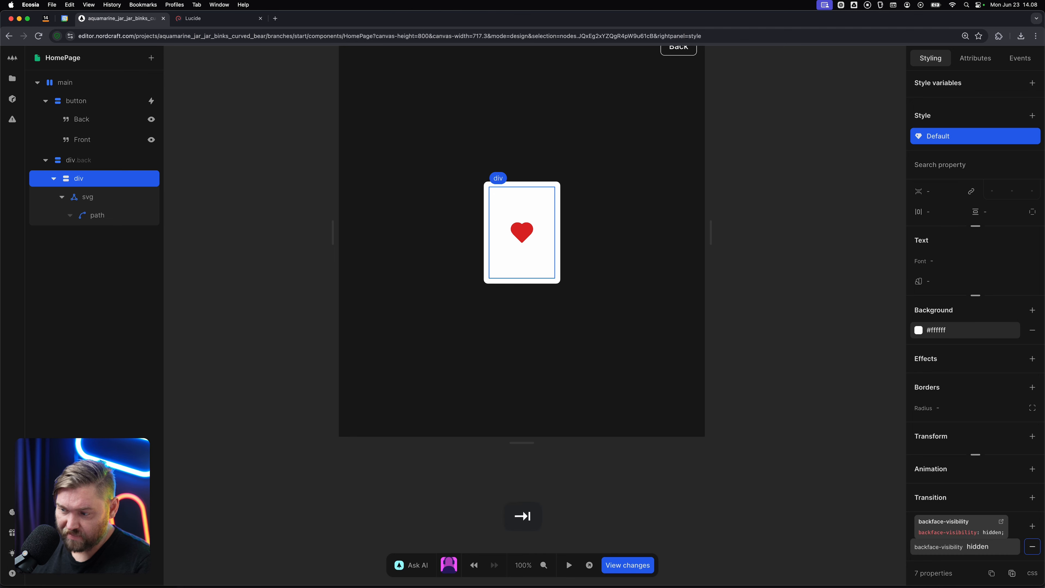
{"action": "left_click", "coordinate": [835, 353]}
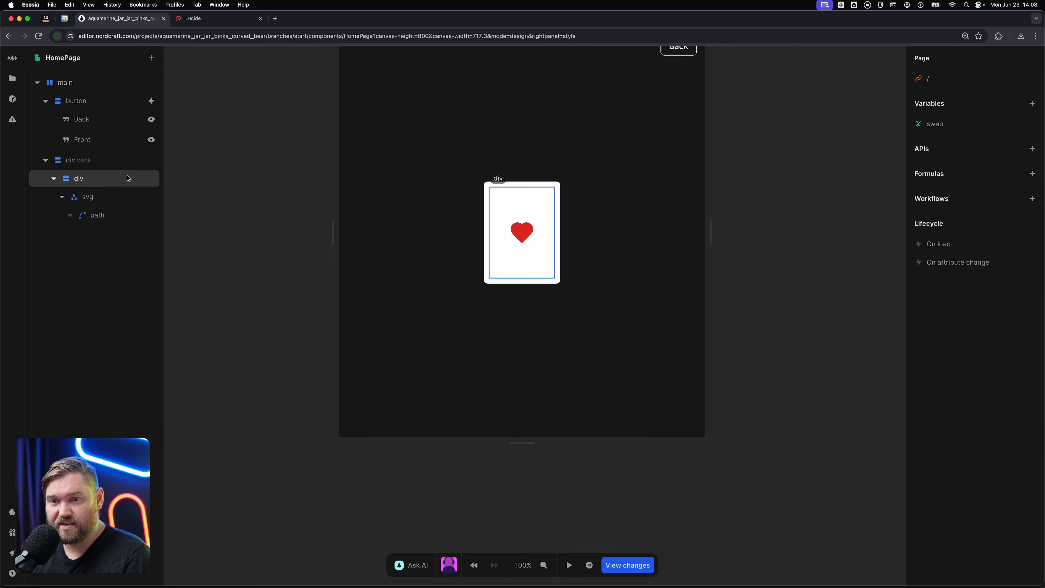
Set the transform style of the outer div's default style to preserve-3d.
{"action": "left_click", "coordinate": [82, 178]}
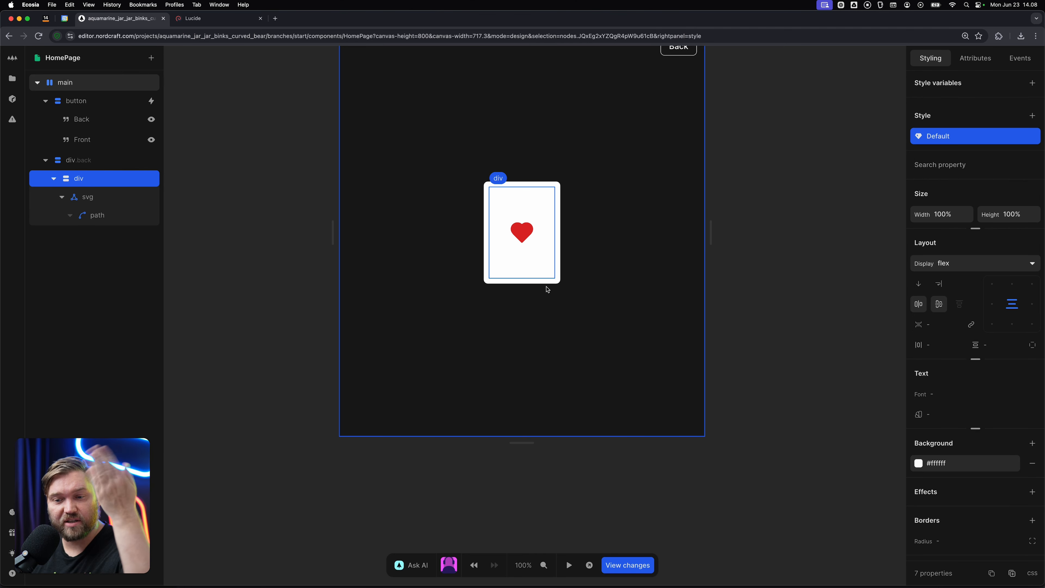
{"action": "left_click", "coordinate": [98, 163]}
{"action": "scroll", "coordinate": [978, 454], "scroll_direction": "down", "scroll_amount": 5}
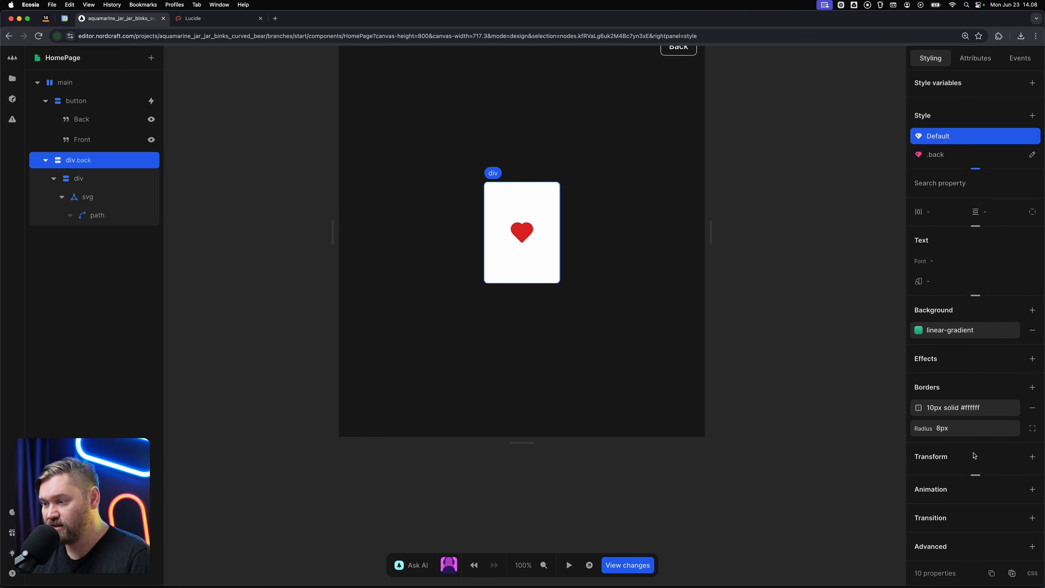
{"action": "left_click", "coordinate": [976, 474]}
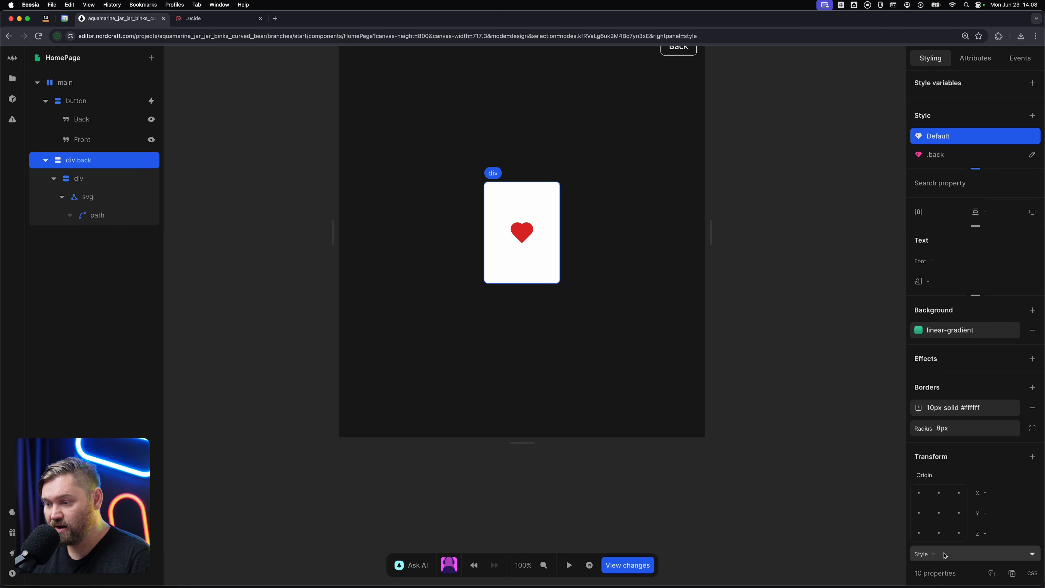
{"action": "scroll", "coordinate": [953, 536], "scroll_direction": "down", "scroll_amount": 1}
{"action": "left_click", "coordinate": [953, 537]}
{"action": "left_click", "coordinate": [954, 519]}
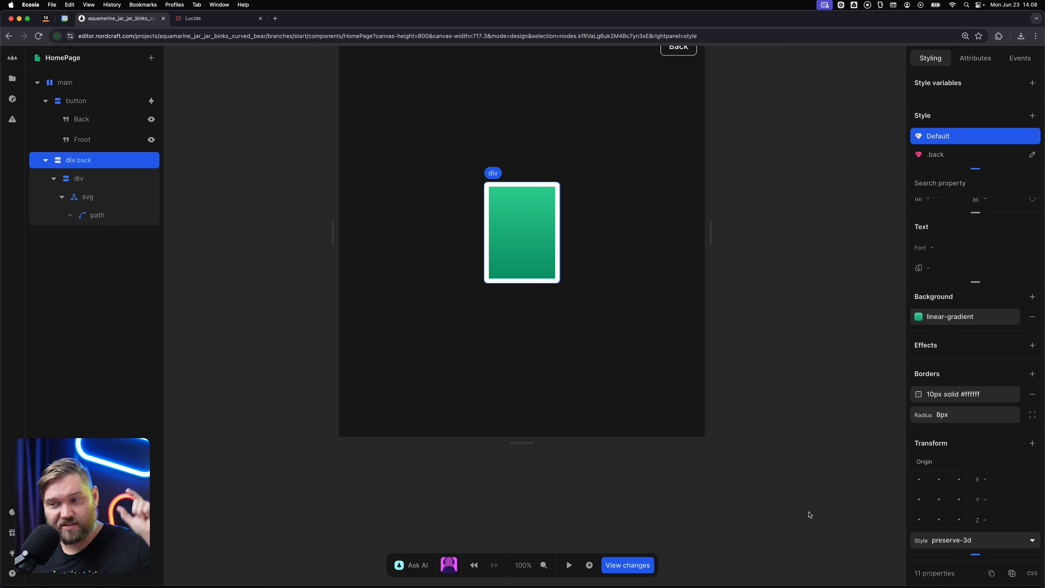
Test the page by toggling the card between its back and front several times.
{"action": "left_click", "coordinate": [823, 482]}
{"action": "key", "text": "t"}
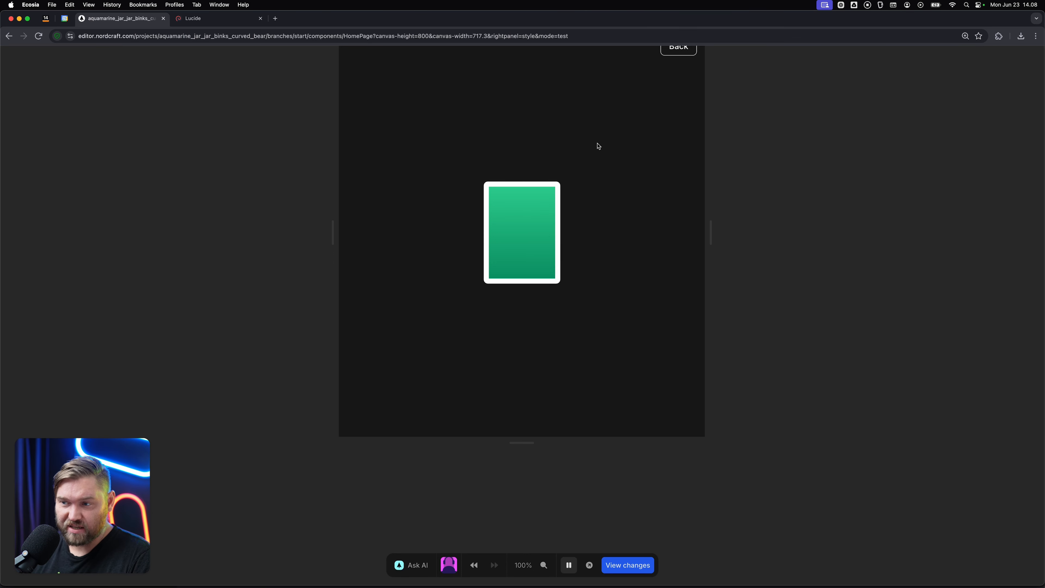
{"action": "left_click", "coordinate": [681, 56]}
{"action": "left_click", "coordinate": [681, 56]}
{"action": "left_click", "coordinate": [681, 56]}
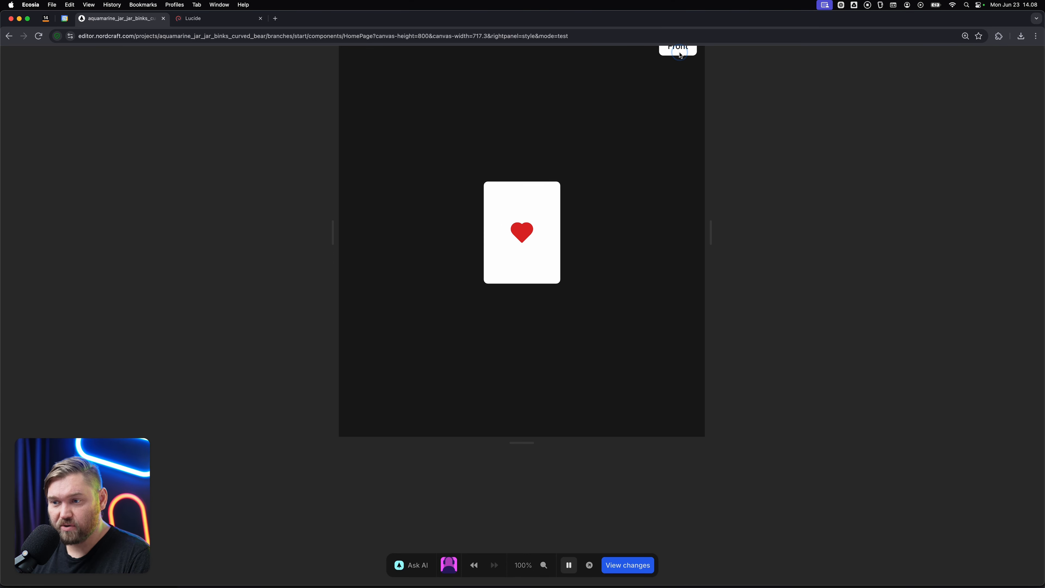
{"action": "double_click", "coordinate": [681, 55]}
{"action": "key", "text": "t"}
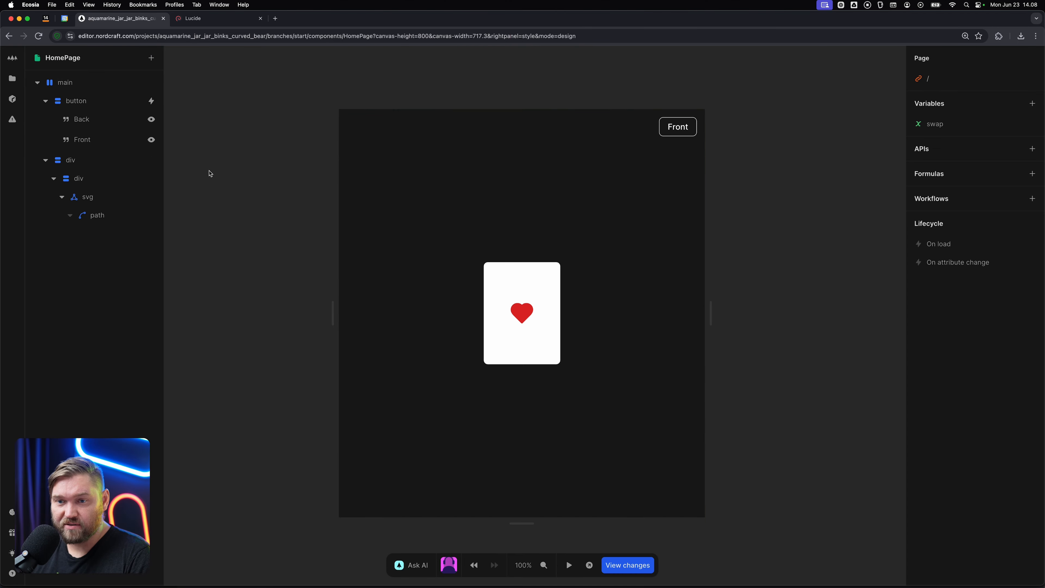
Add a transition to the outer div's default style for all properties with a duration of 500ms.
{"action": "left_click", "coordinate": [101, 161]}
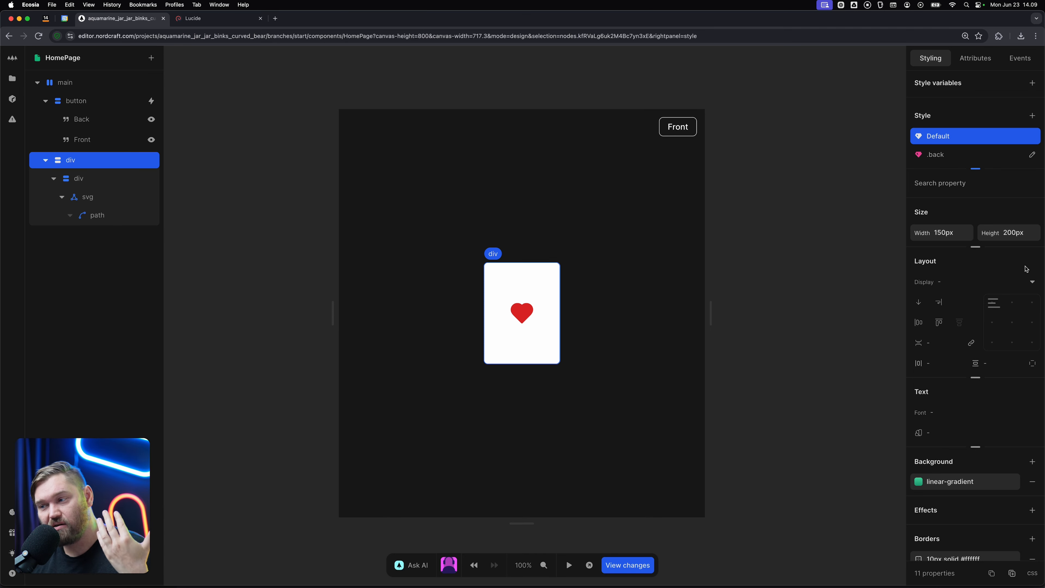
{"action": "scroll", "coordinate": [971, 303], "scroll_direction": "down", "scroll_amount": 4}
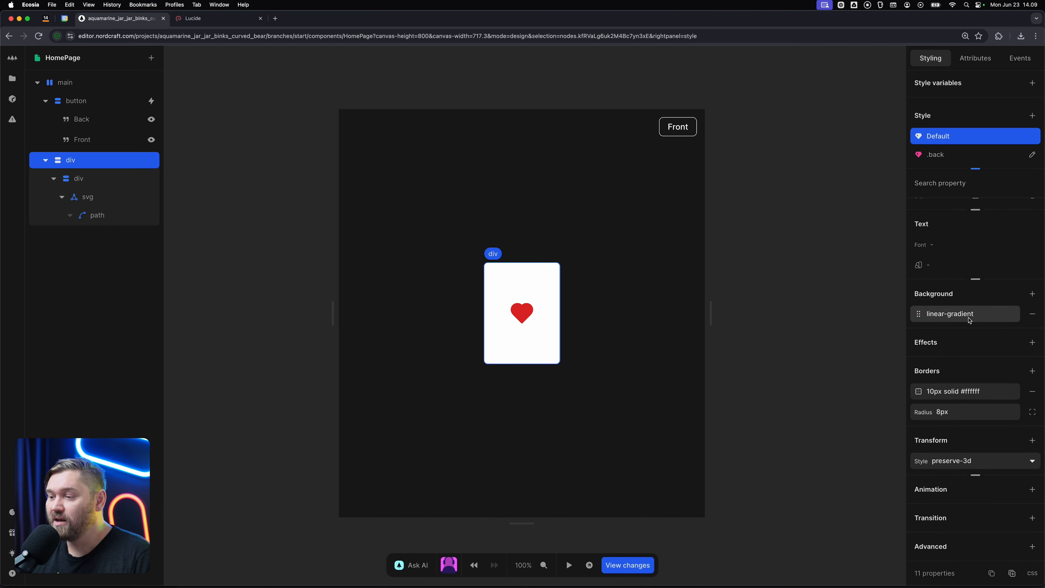
{"action": "left_click", "coordinate": [1032, 517]}
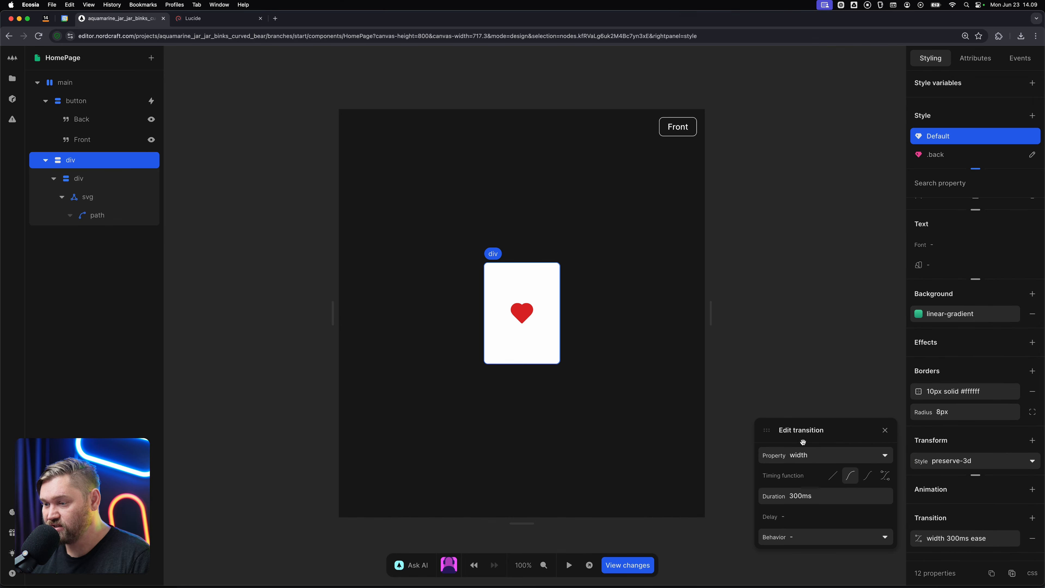
{"action": "left_click", "coordinate": [806, 454]}
{"action": "left_click", "coordinate": [788, 352]}
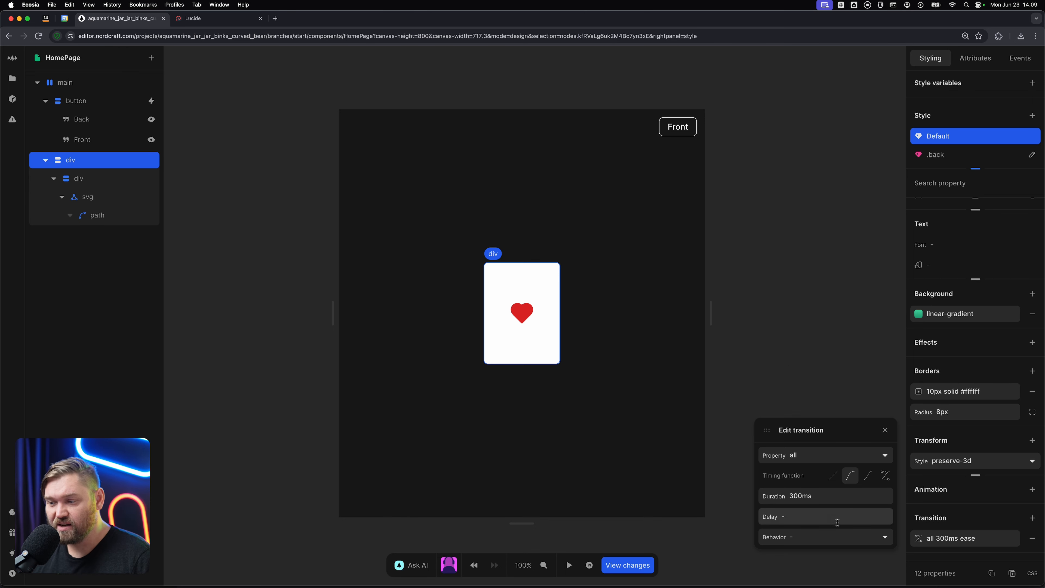
{"action": "left_click", "coordinate": [841, 500]}
{"action": "type", "text": "500ms"}
{"action": "key", "text": "Tab"}
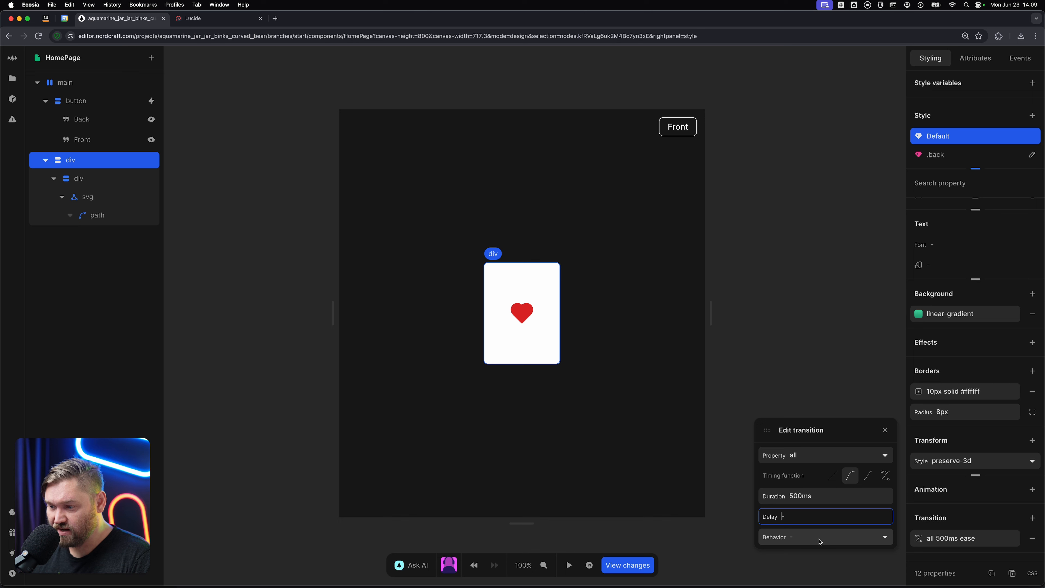
{"action": "left_click", "coordinate": [814, 274]}
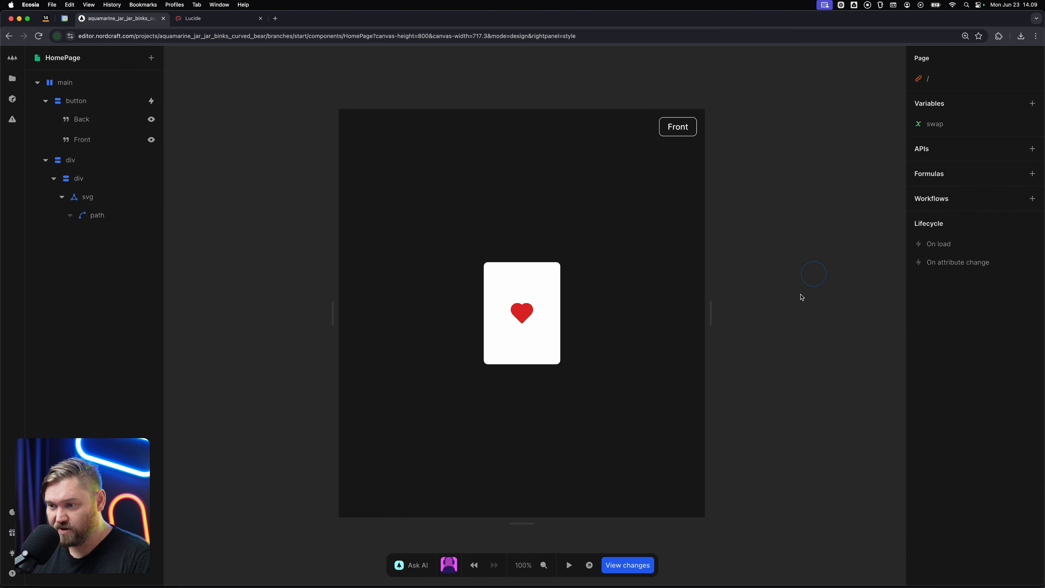
Test the animated card flip by toggling the swap button repeatedly in test mode.
{"action": "key", "text": "t"}
{"action": "left_click", "coordinate": [677, 129]}
{"action": "left_click", "coordinate": [677, 132]}
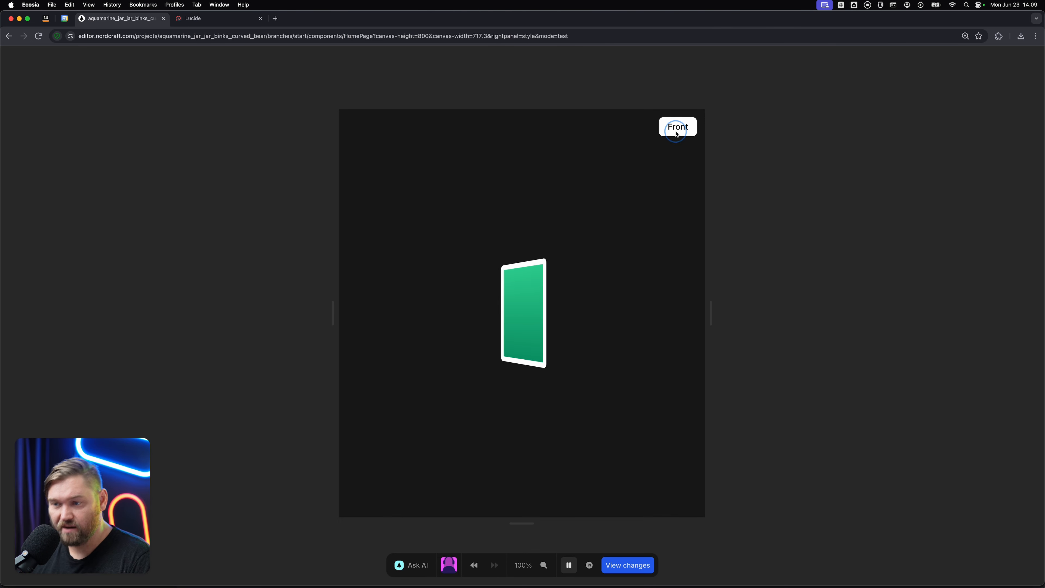
{"action": "left_click", "coordinate": [677, 133]}
{"action": "left_click", "coordinate": [677, 132]}
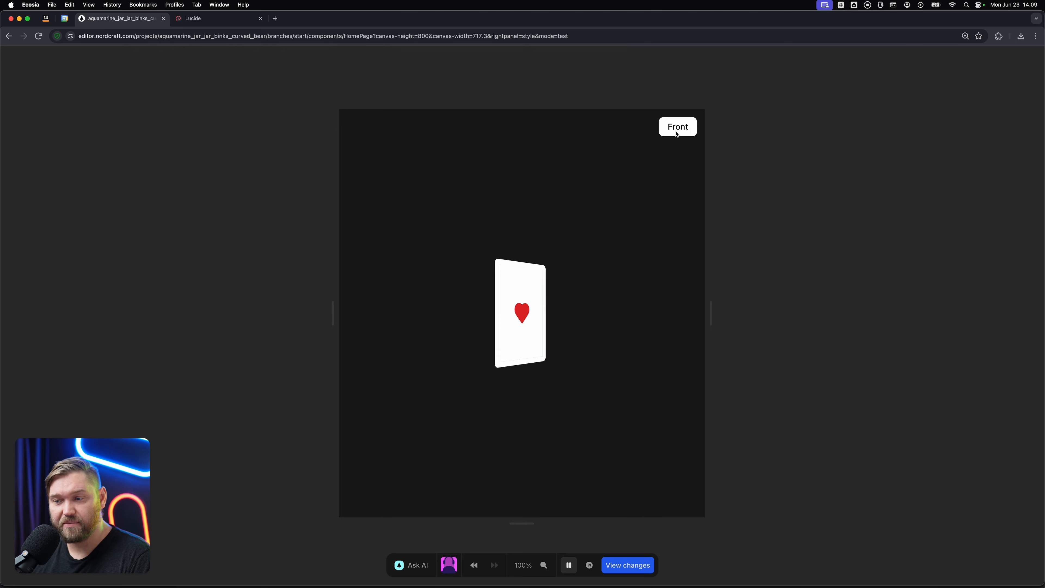
{"action": "left_click", "coordinate": [677, 133]}
{"action": "key", "text": "t"}
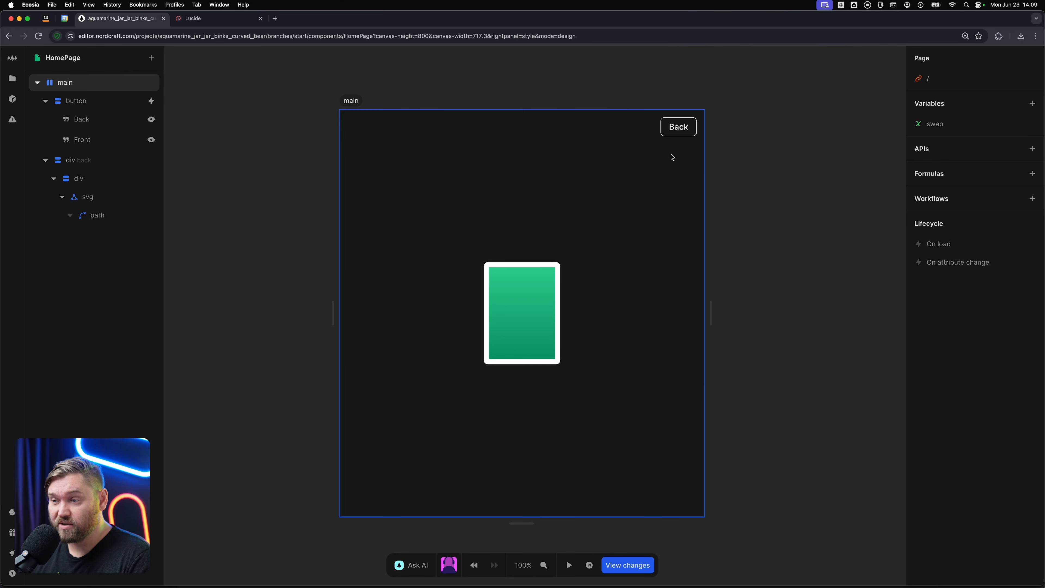
{"action": "key", "text": "t"}
{"action": "left_click", "coordinate": [669, 128]}
{"action": "left_click", "coordinate": [669, 128]}
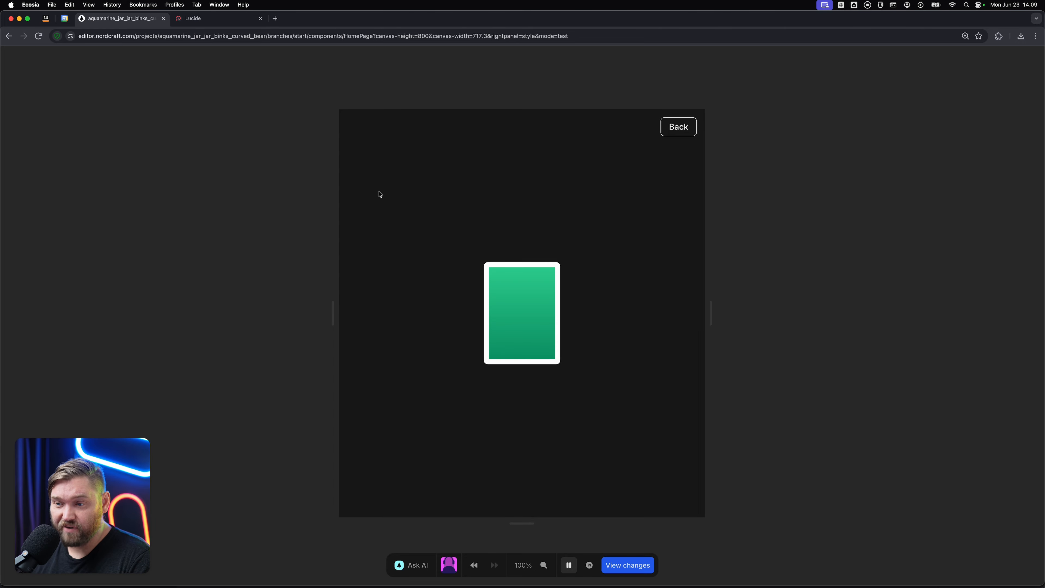
{"action": "key", "text": "t"}
Repeat the outer div with a Range formula from 0 to 10, and narrow the canvas to about 640 px.
{"action": "left_click", "coordinate": [94, 159]}
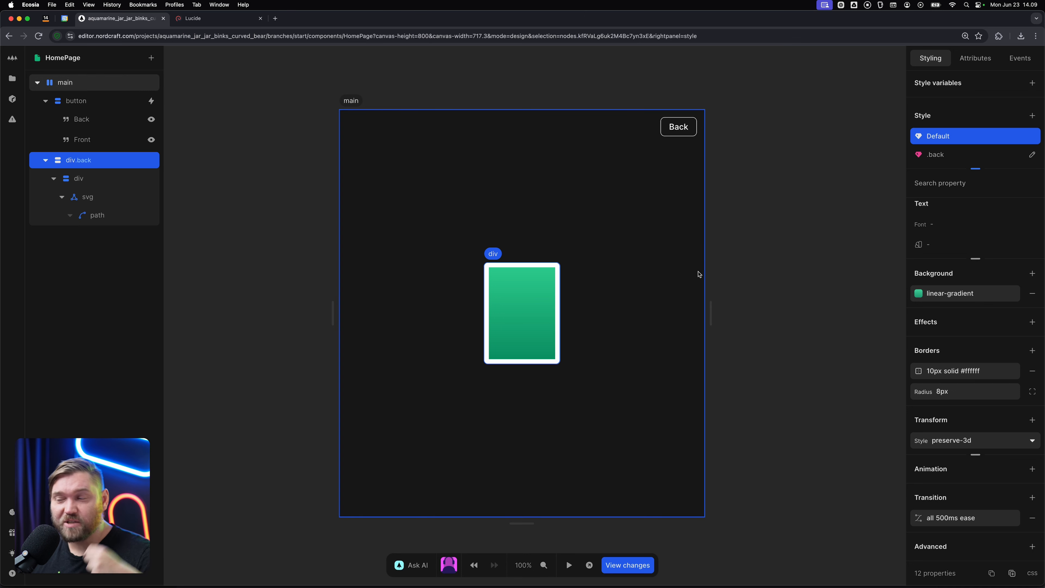
{"action": "mouse_move", "coordinate": [706, 266]}
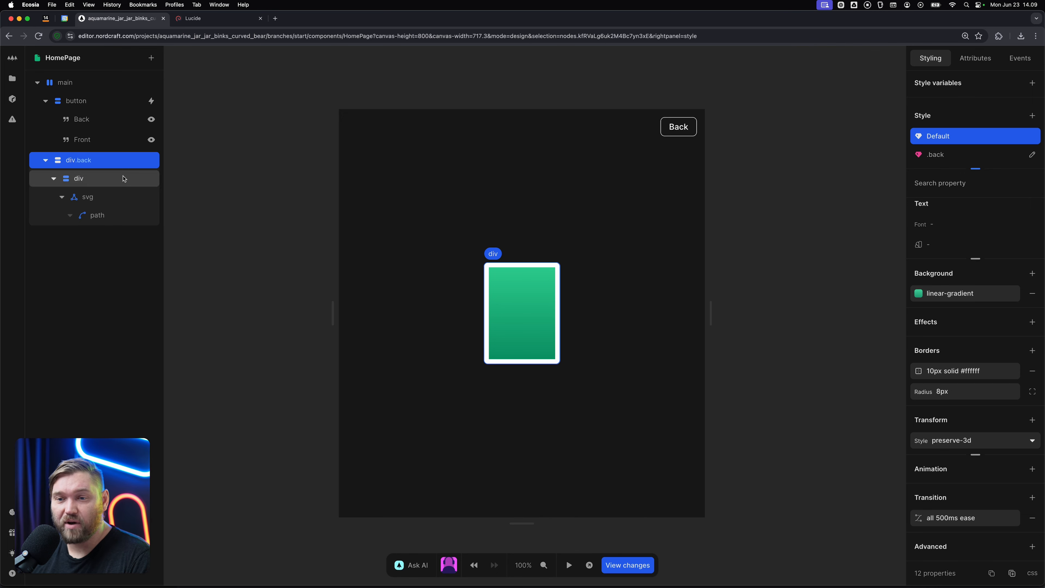
{"action": "right_click", "coordinate": [112, 164]}
{"action": "left_click", "coordinate": [163, 254]}
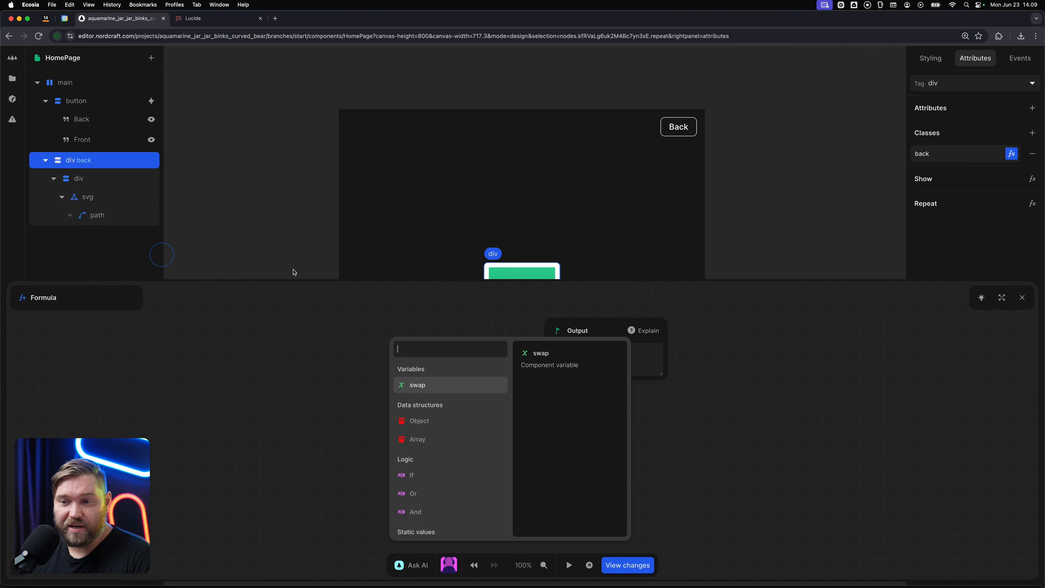
{"action": "type", "text": "ra"}
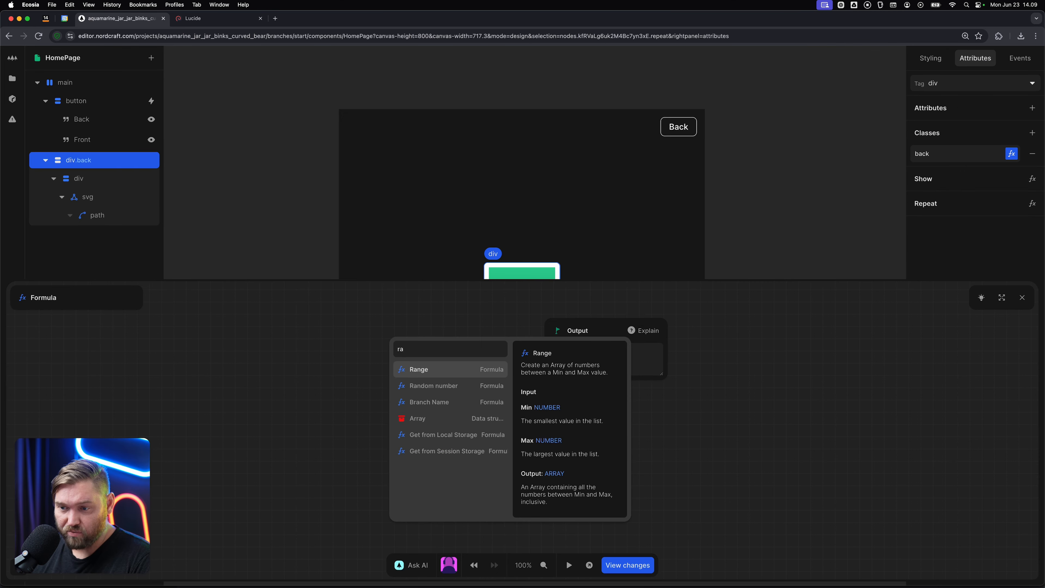
{"action": "key", "text": "Return"}
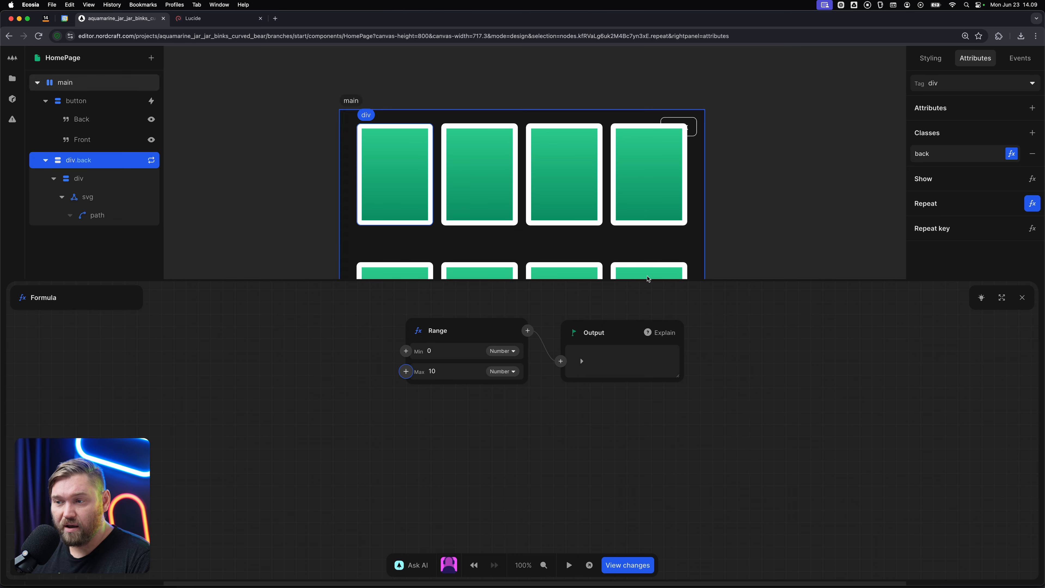
{"action": "scroll", "coordinate": [806, 236], "scroll_direction": "down", "scroll_amount": 5}
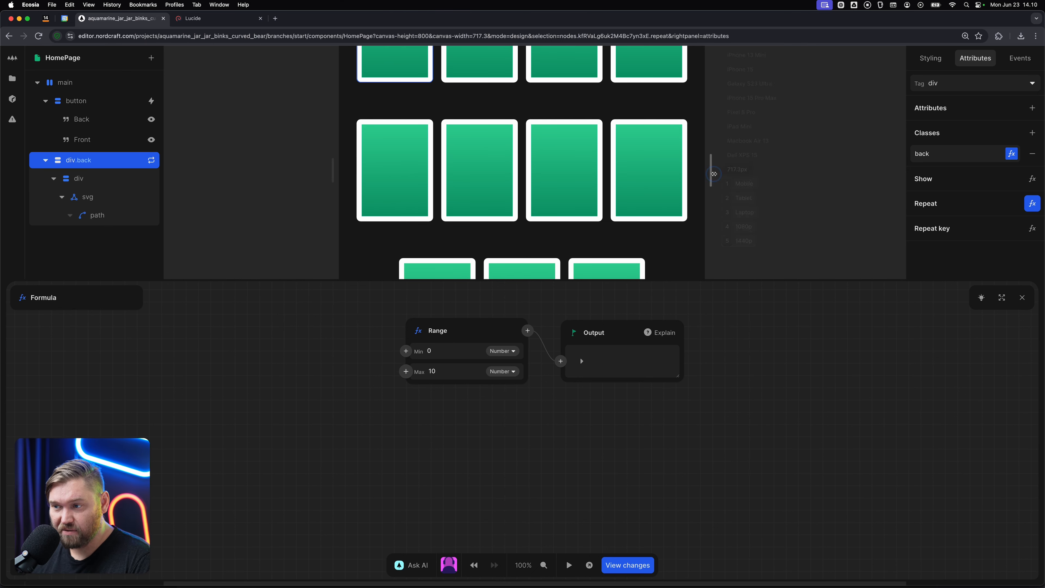
{"action": "left_click_drag", "start_coordinate": [710, 170], "coordinate": [687, 170]}
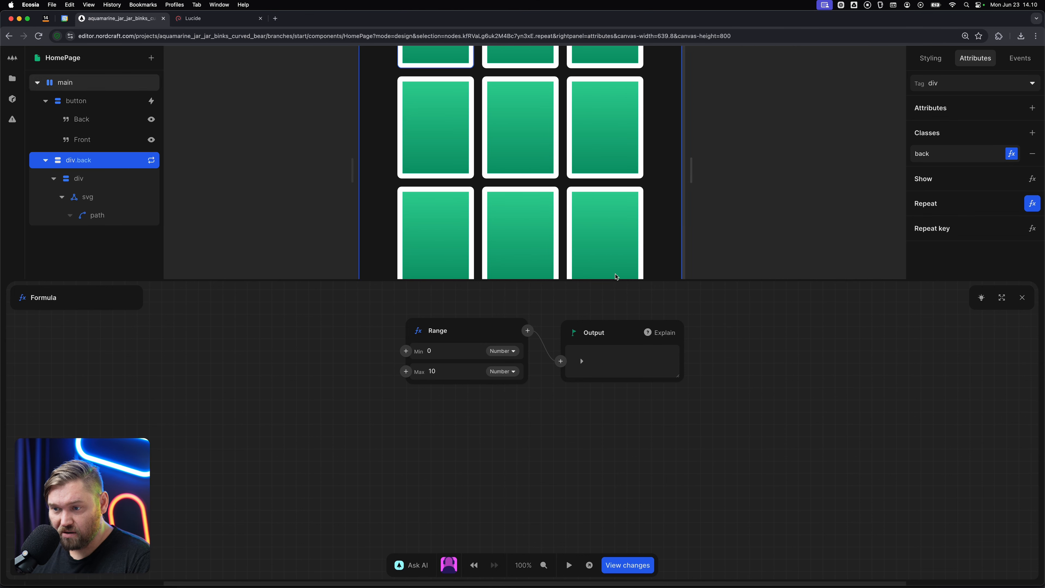
Set the Range formula's maximum to 8 for the repeated div, and narrow the canvas to about 600 px.
{"action": "left_click", "coordinate": [464, 371]}
{"action": "key", "text": "super+a"}
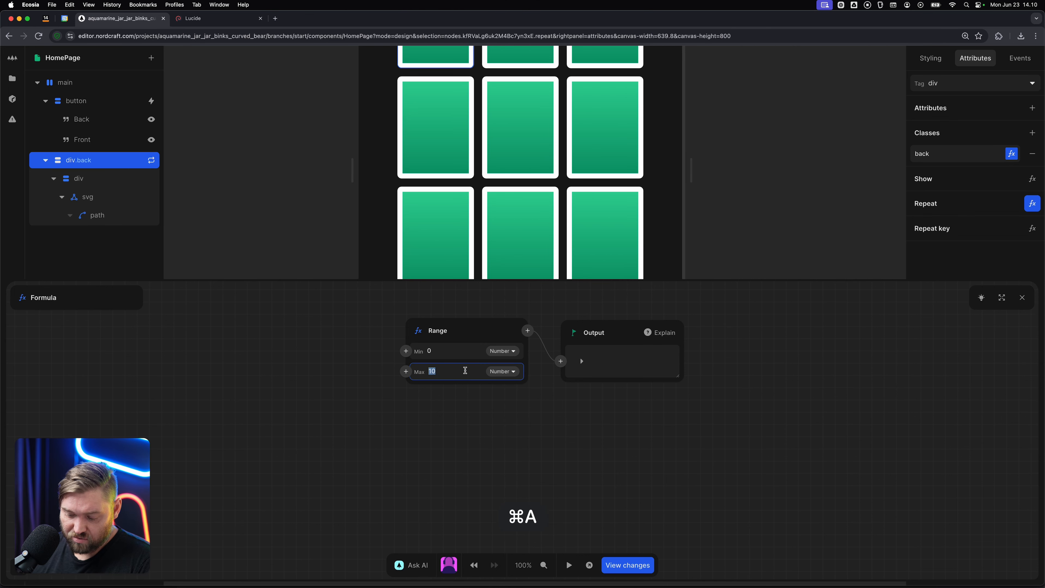
{"action": "type", "text": "8"}
{"action": "key", "text": "Tab"}
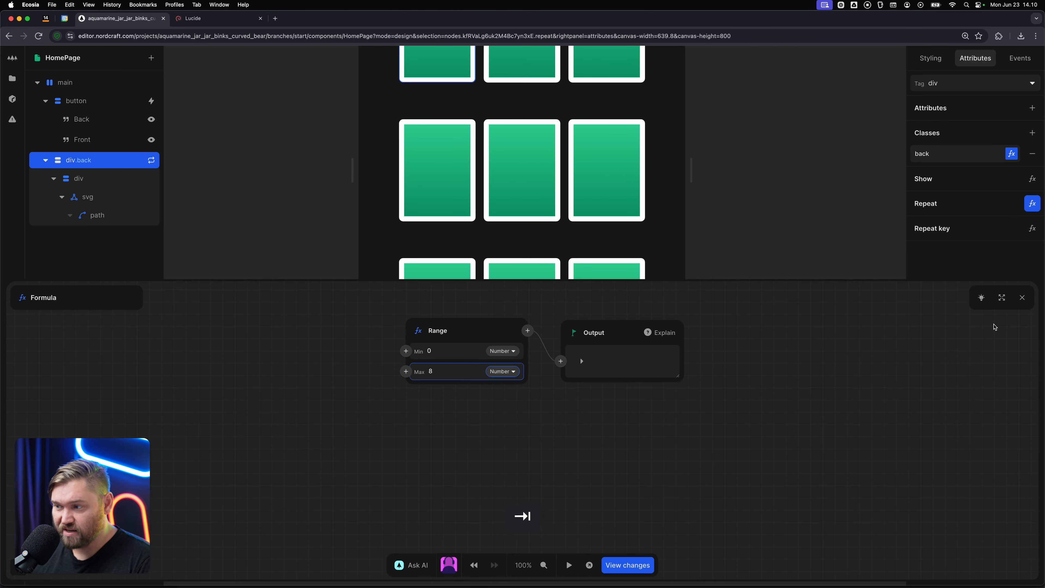
{"action": "left_click", "coordinate": [1022, 298]}
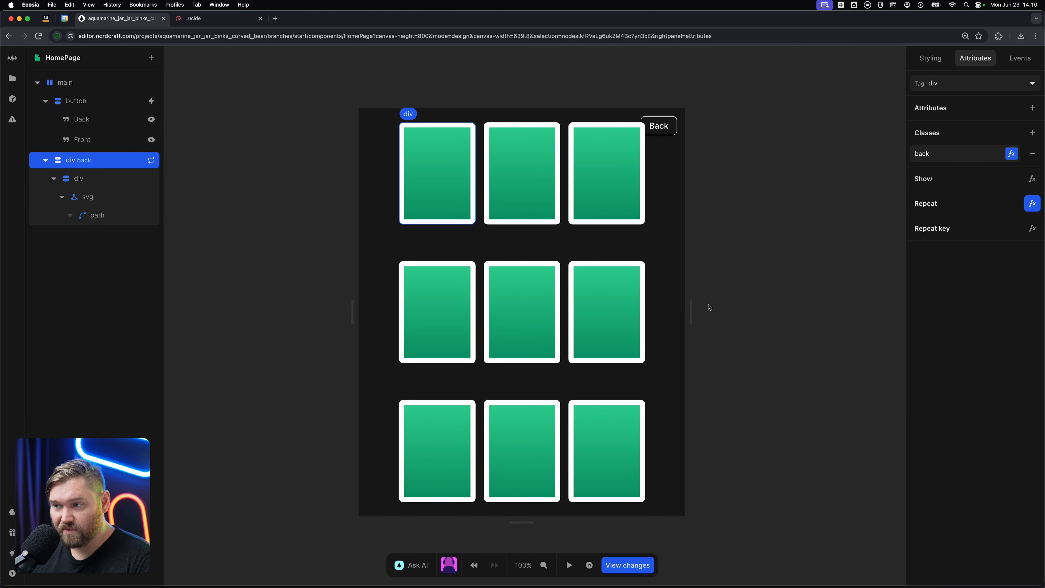
{"action": "mouse_move", "coordinate": [691, 312]}
{"action": "left_mouse_down"}
{"action": "mouse_move", "coordinate": [726, 309]}
{"action": "mouse_move", "coordinate": [676, 314]}
{"action": "left_mouse_up"}
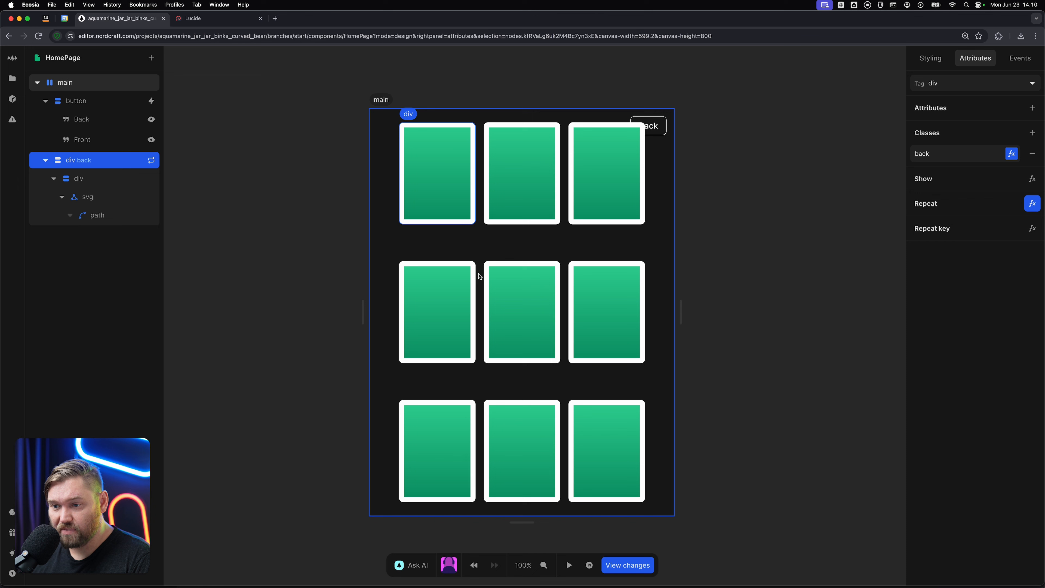
Set the main element's vertical padding to 64px and narrow the canvas to about 534 px.
{"action": "left_click", "coordinate": [73, 85]}
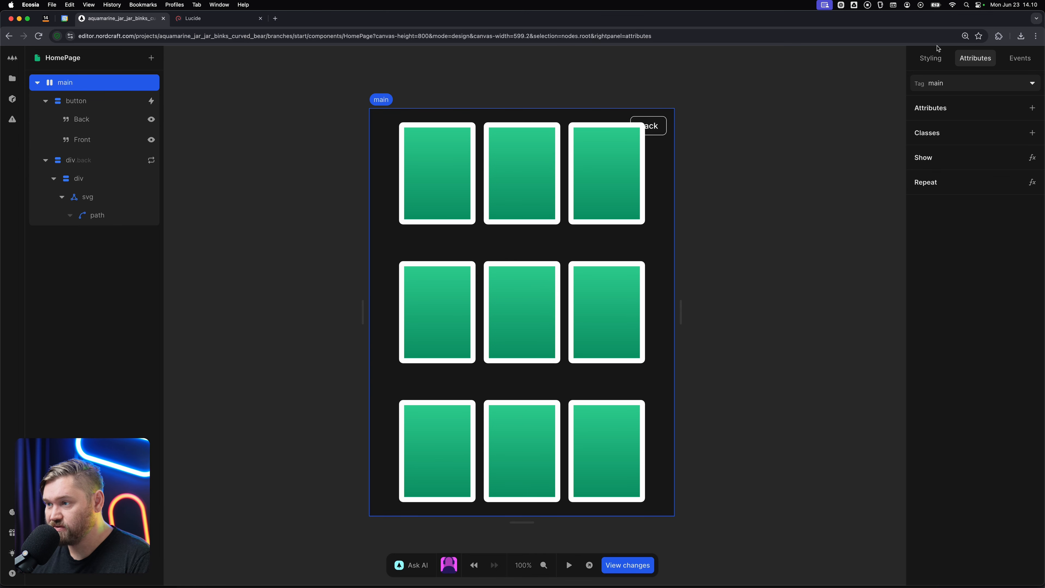
{"action": "left_click", "coordinate": [933, 56]}
{"action": "left_click", "coordinate": [1006, 366]}
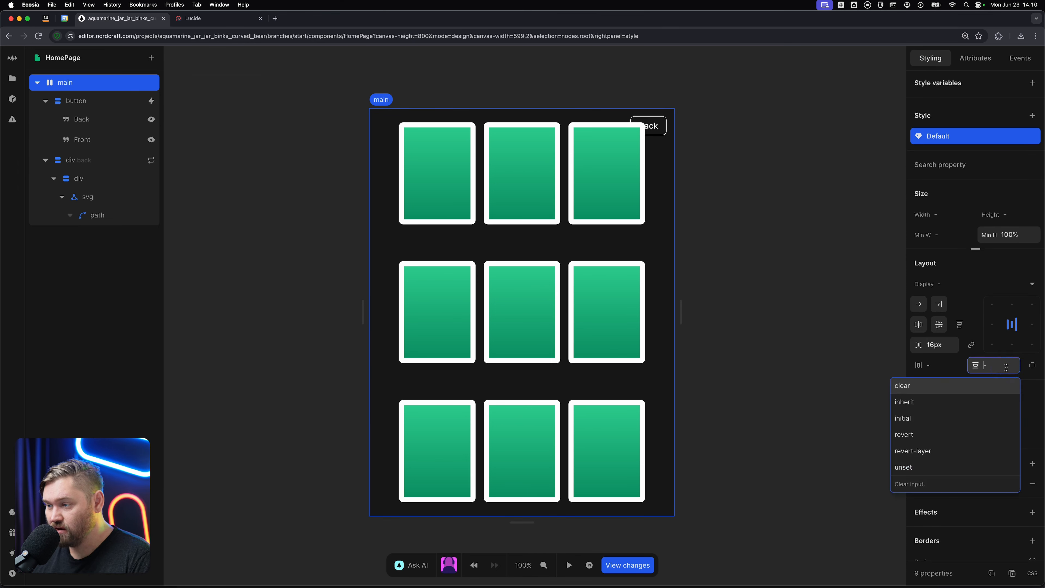
{"action": "type", "text": "64"}
{"action": "key", "text": "Tab"}
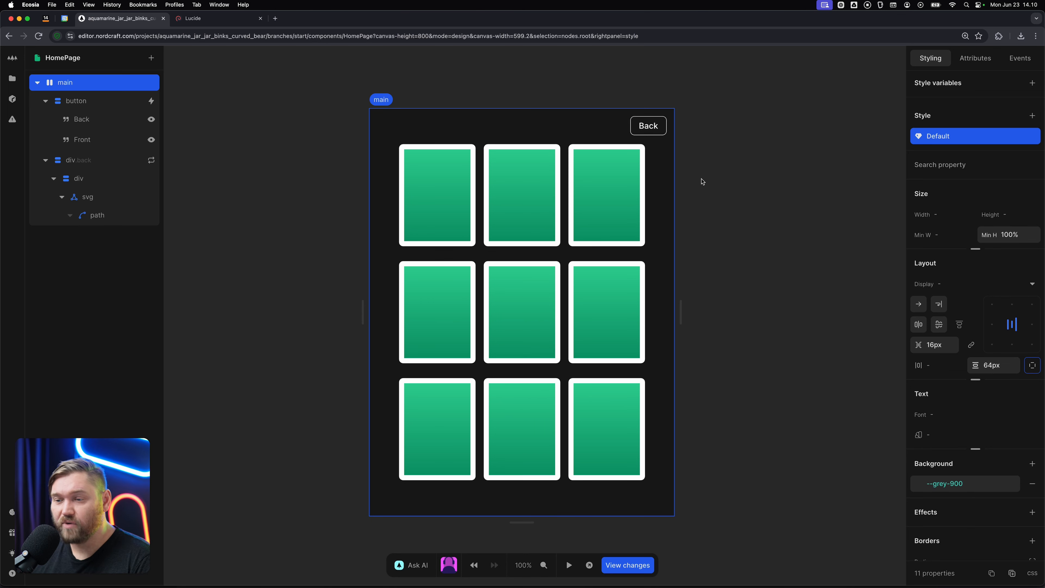
{"action": "left_click_drag", "start_coordinate": [681, 304], "coordinate": [658, 300]}
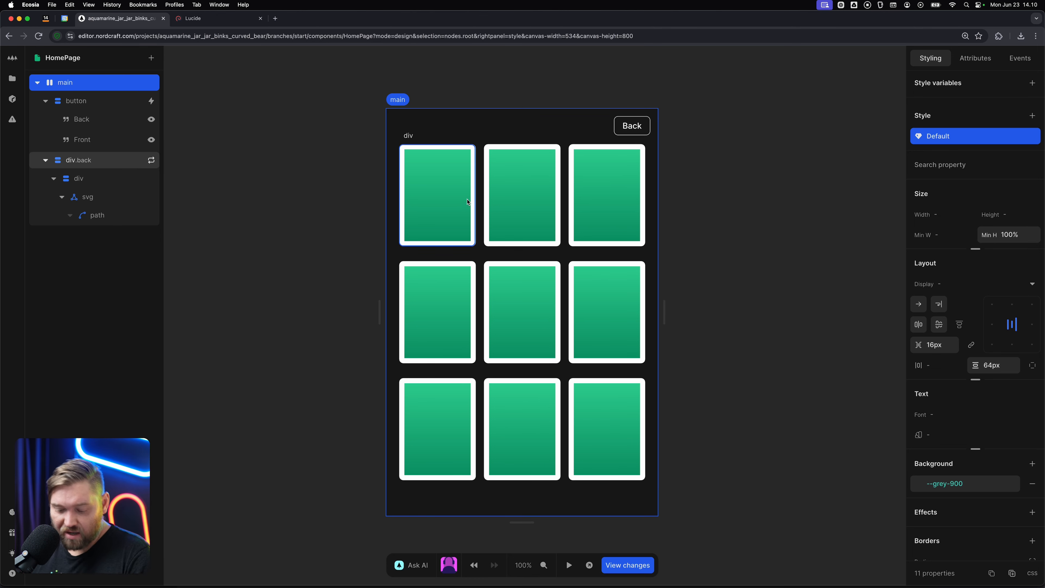
Test the flip of the repeated card grid by toggling the swap button several times in test mode.
{"action": "key", "text": "Tab"}
{"action": "left_click", "coordinate": [643, 127]}
{"action": "left_click", "coordinate": [641, 127]}
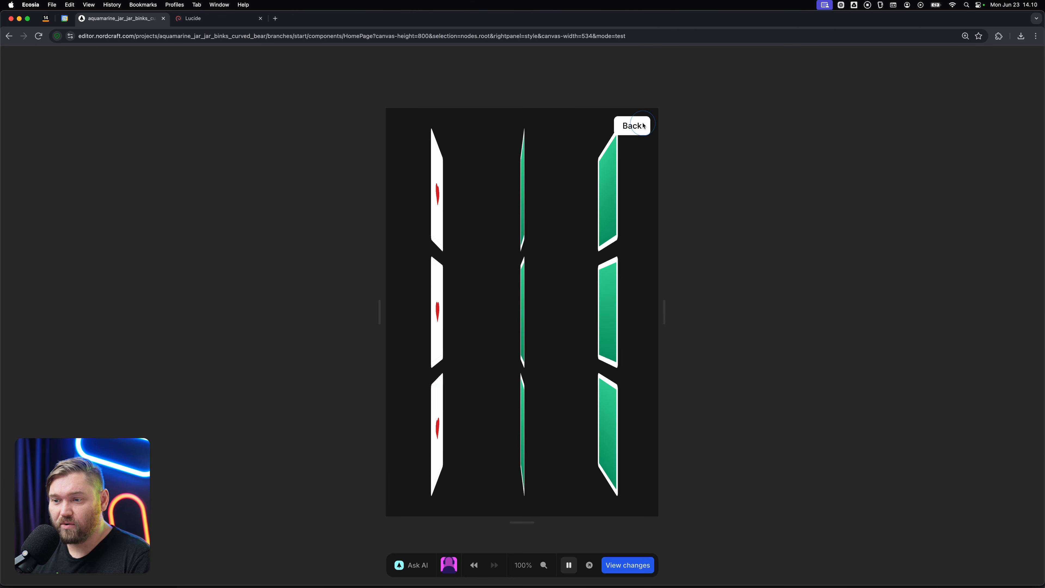
{"action": "left_click", "coordinate": [638, 128]}
{"action": "left_click", "coordinate": [638, 129]}
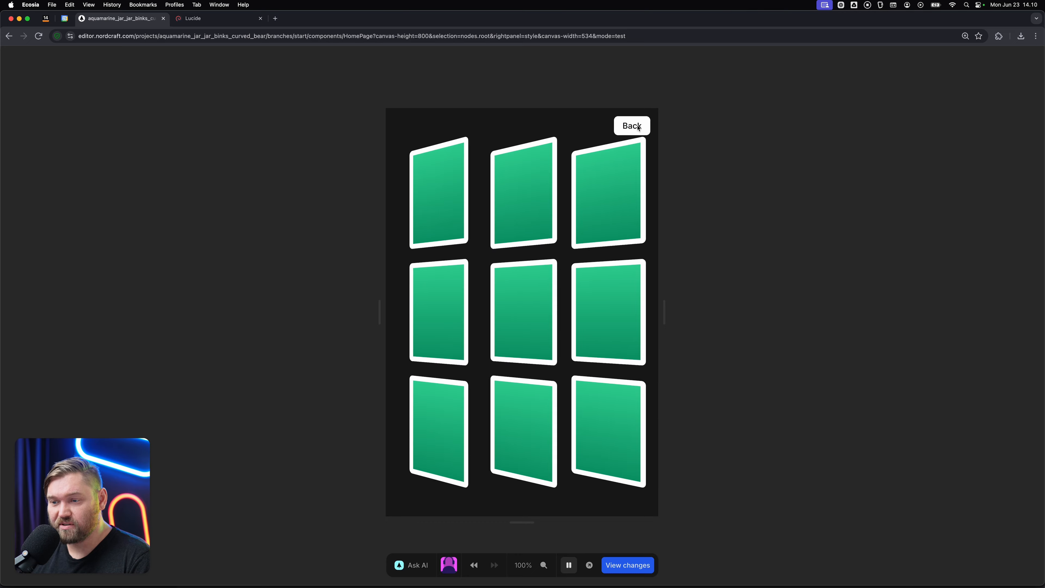
{"action": "left_click", "coordinate": [638, 129]}
{"action": "left_click", "coordinate": [638, 129]}
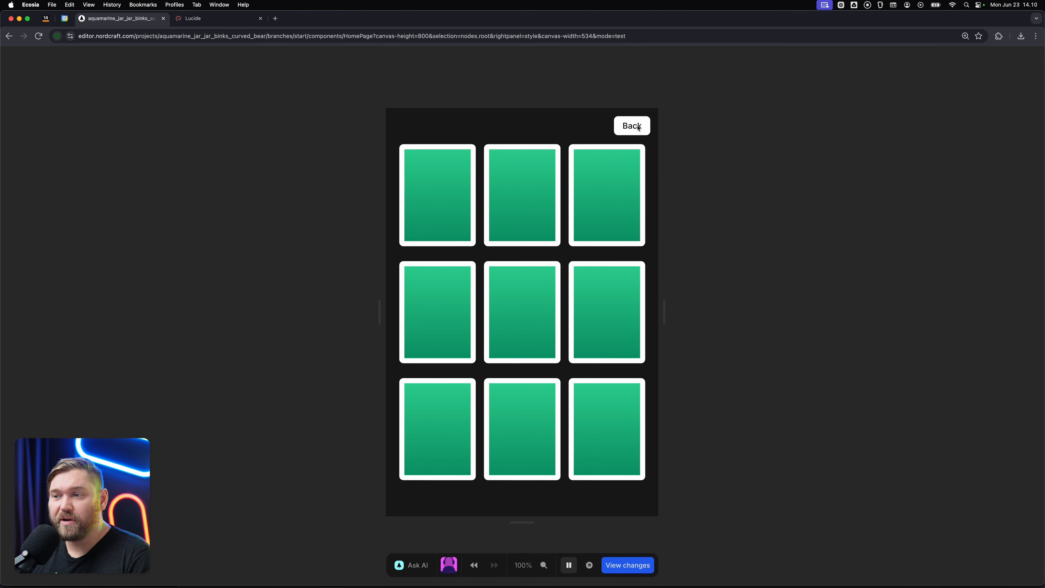
{"action": "key", "text": "Tab"}
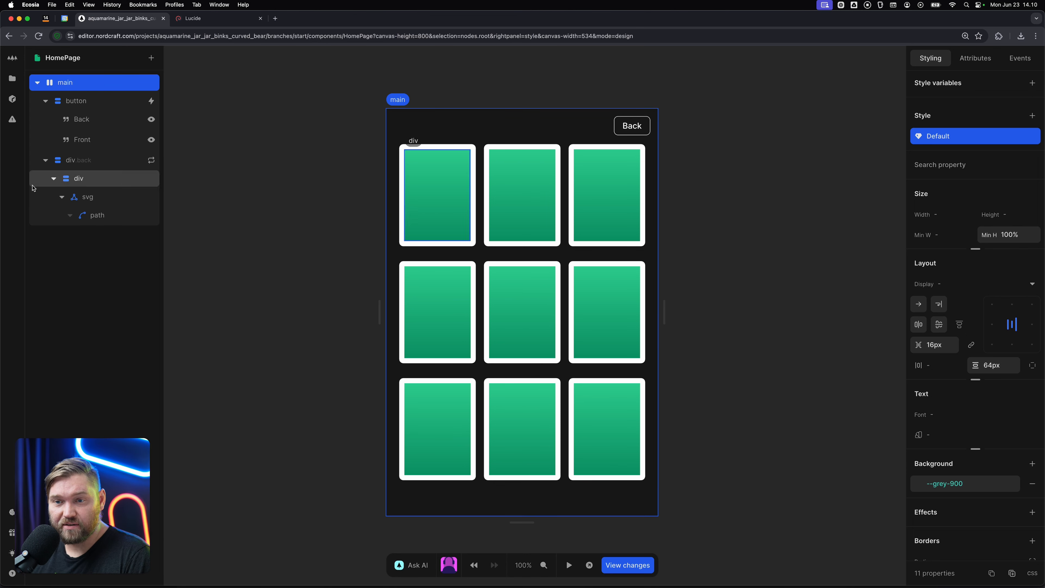
Add a style variable of type Duration named delay, in ms, to the outer div.
{"action": "left_click", "coordinate": [103, 160]}
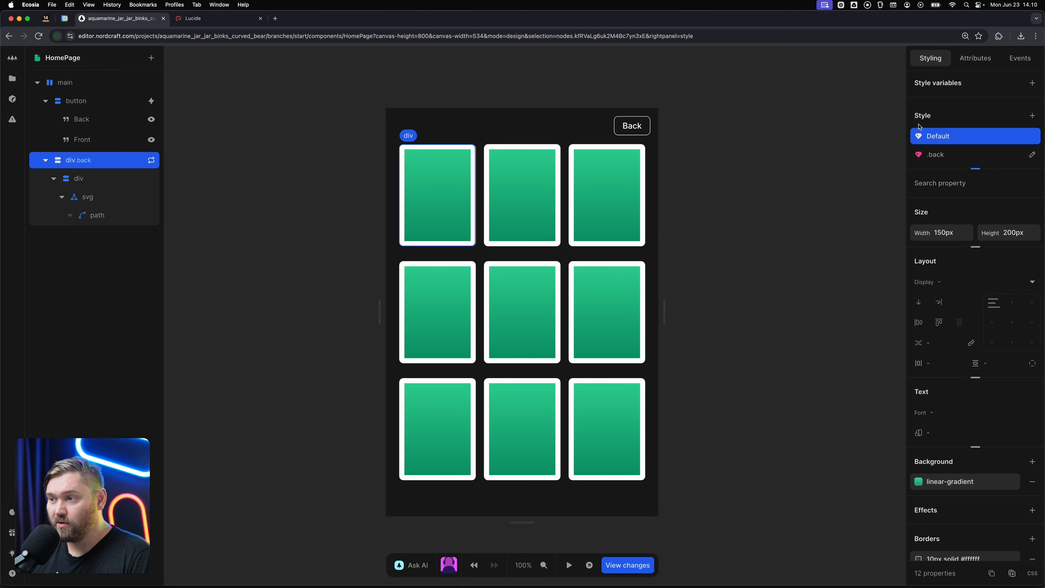
{"action": "left_click", "coordinate": [1032, 83]}
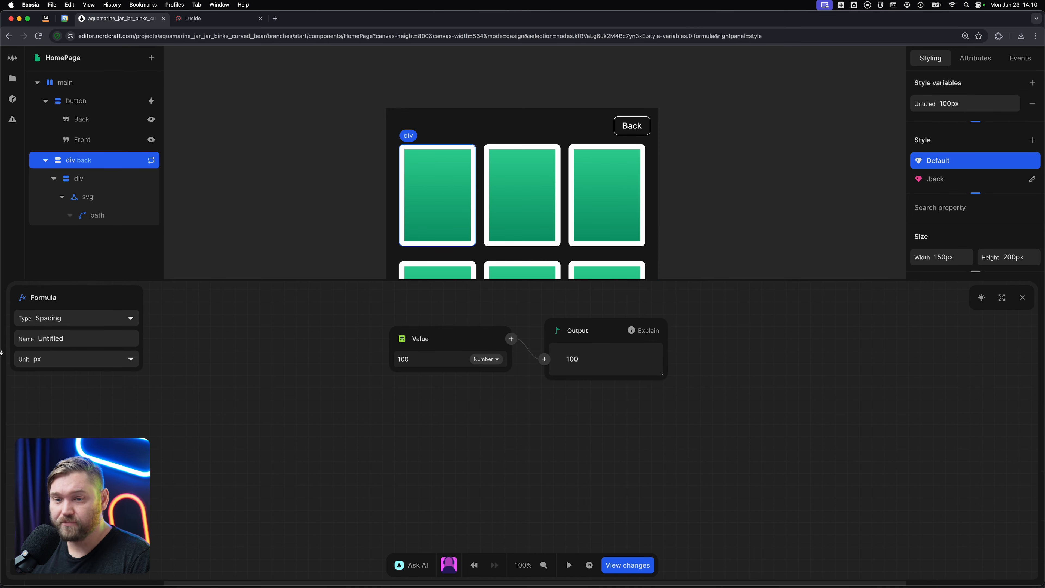
{"action": "left_click", "coordinate": [90, 313]}
{"action": "scroll", "coordinate": [93, 391], "scroll_direction": "down", "scroll_amount": 3}
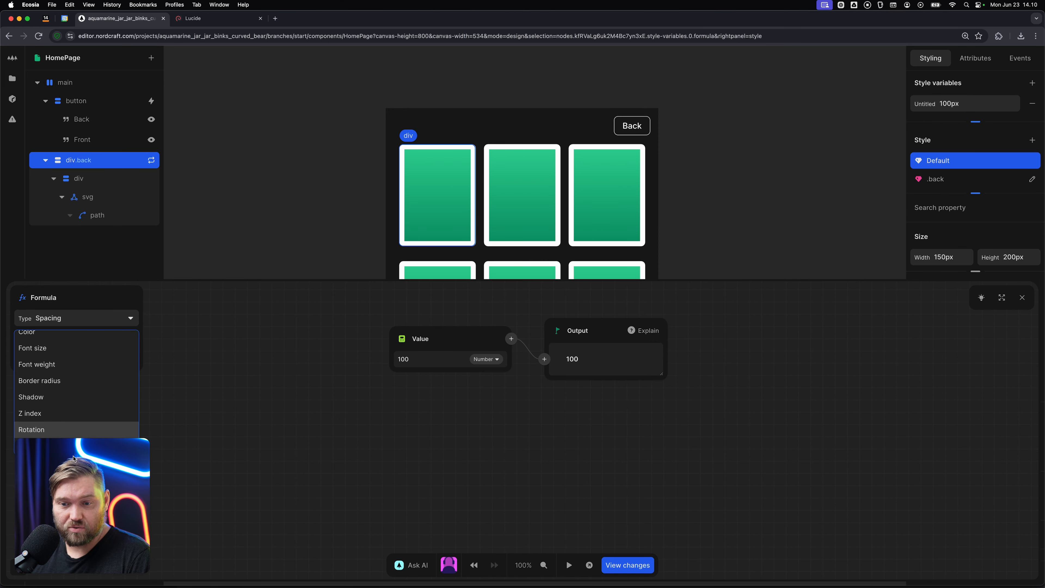
{"action": "left_click_drag", "start_coordinate": [76, 459], "coordinate": [291, 465]}
{"action": "left_click_drag", "start_coordinate": [102, 461], "coordinate": [558, 478]}
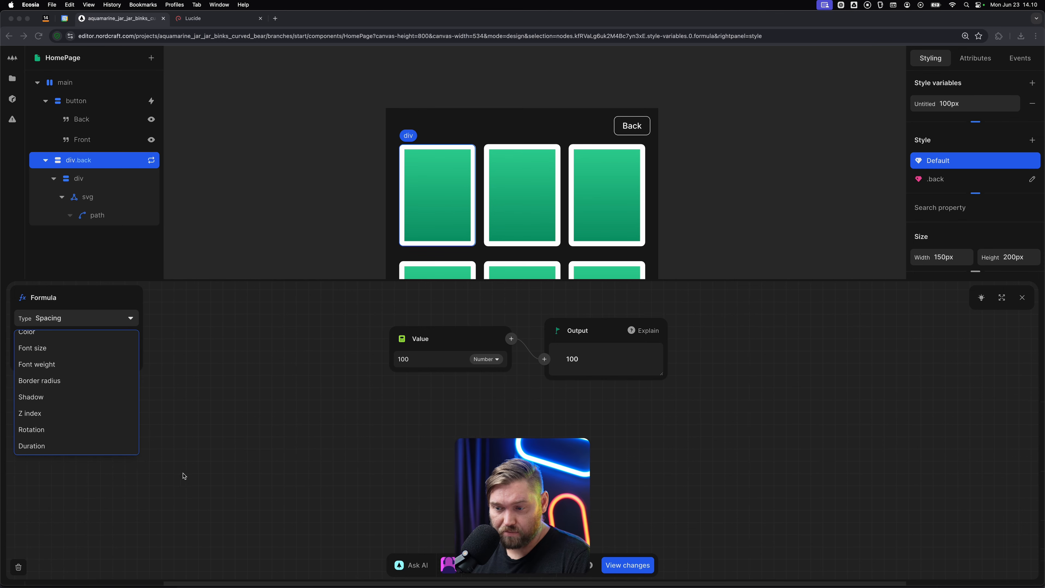
{"action": "left_click", "coordinate": [59, 446]}
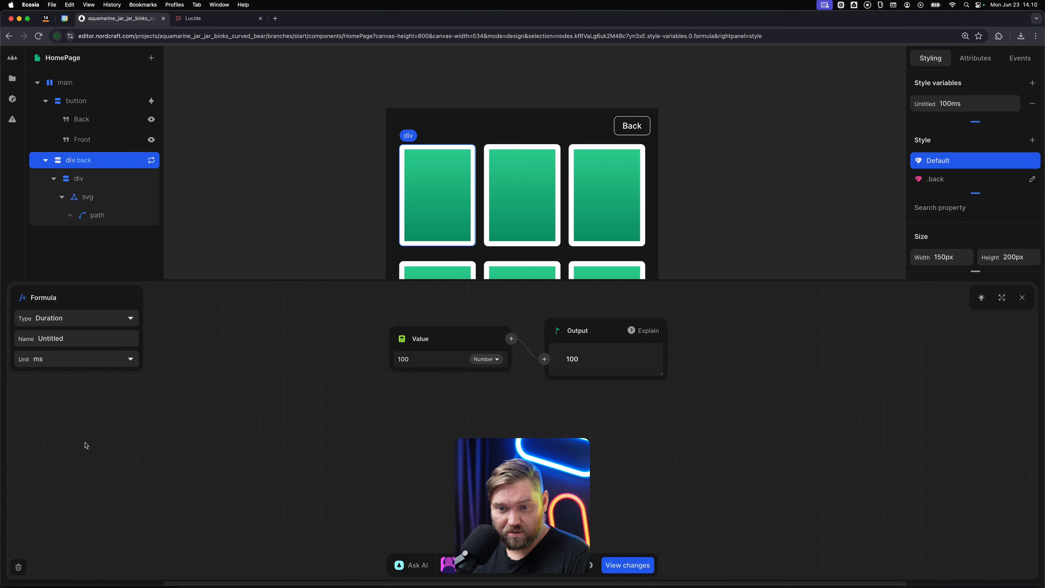
{"action": "left_click", "coordinate": [81, 338]}
{"action": "type", "text": "delay"}
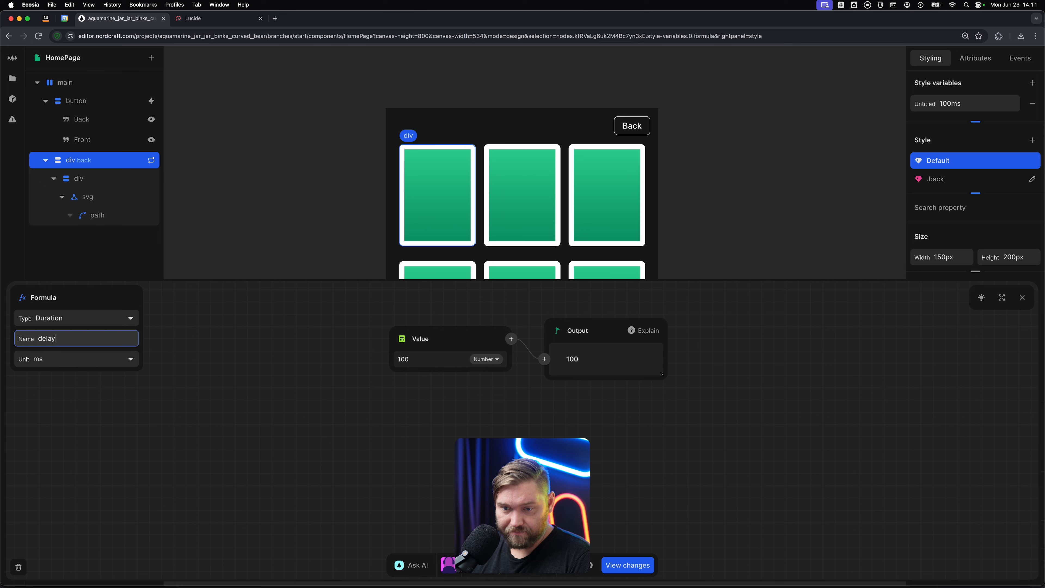
{"action": "key", "text": "Return"}
Build the delay variable's formula by multiplying the repeat item's Index by 100.
{"action": "left_click", "coordinate": [399, 339]}
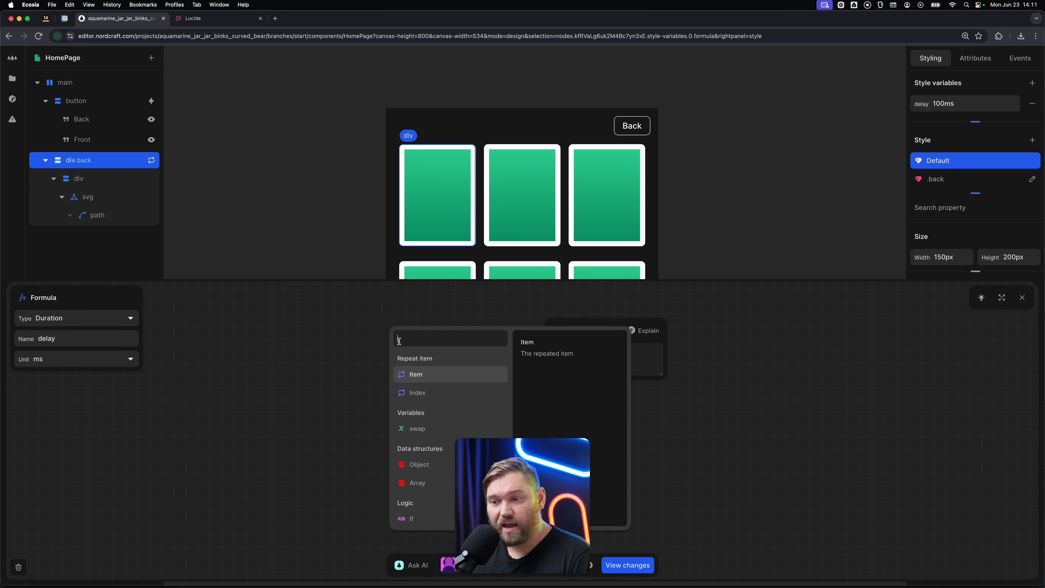
{"action": "left_click", "coordinate": [437, 393]}
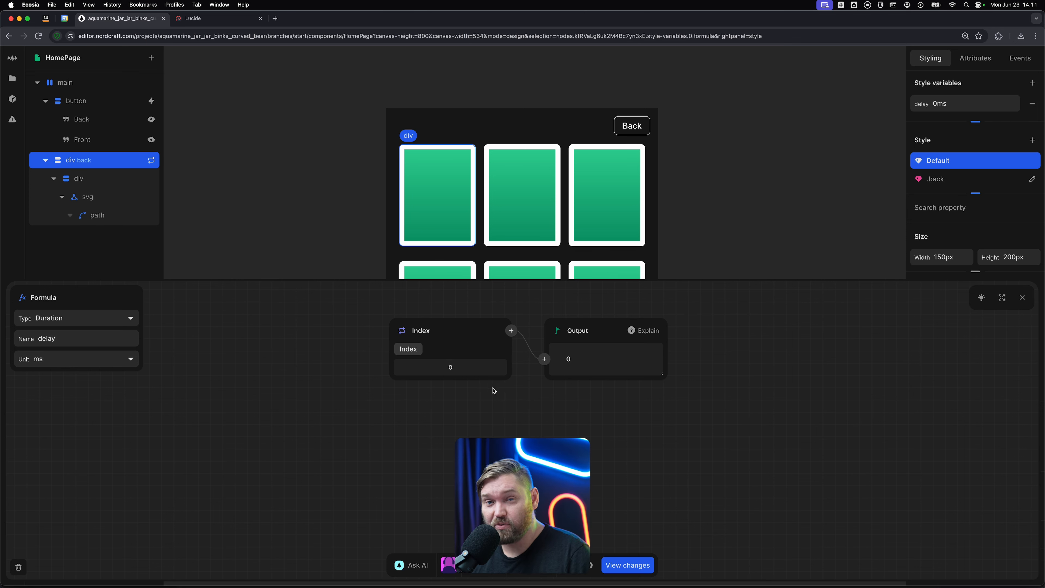
{"action": "left_click_drag", "start_coordinate": [533, 498], "coordinate": [198, 484]}
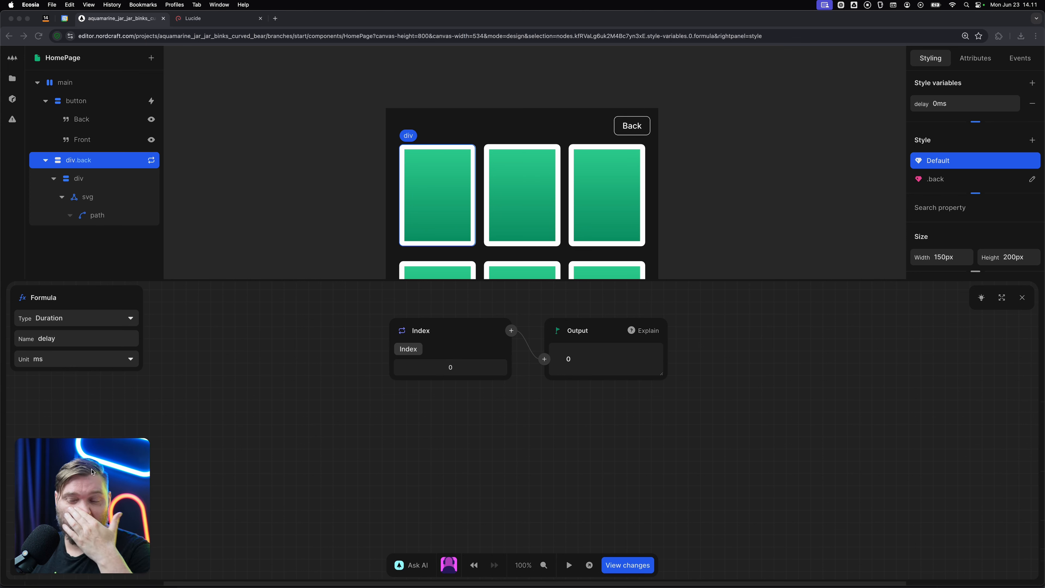
{"action": "left_click", "coordinate": [512, 330]}
{"action": "type", "text": "mul"}
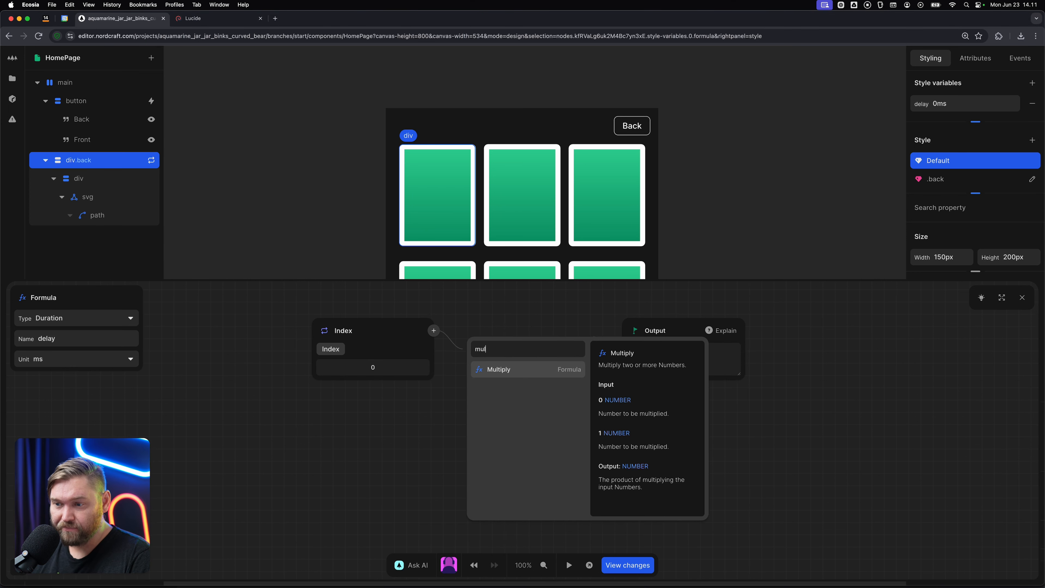
{"action": "key", "text": "Return"}
{"action": "key", "text": "Tab"}
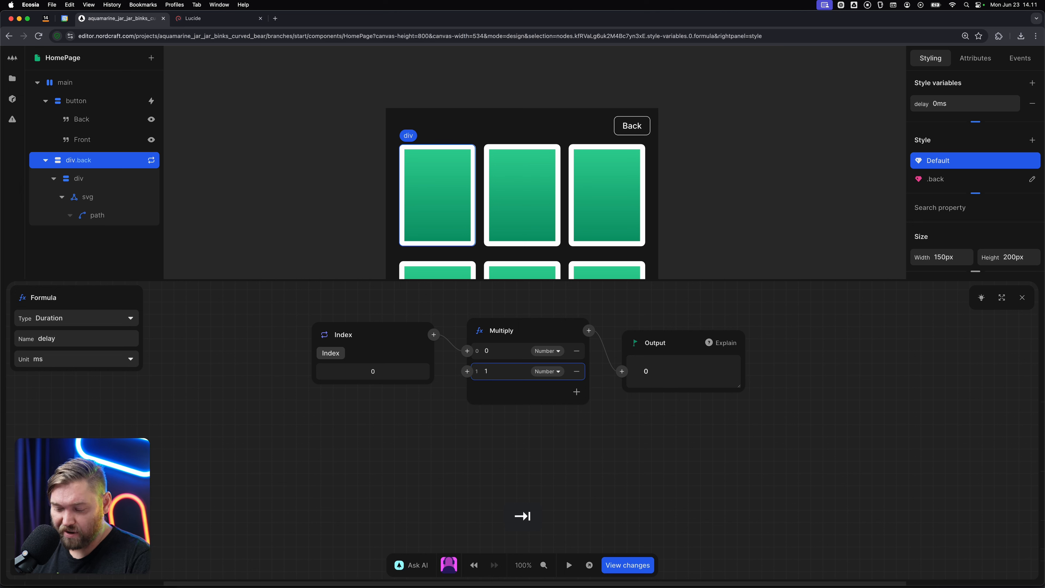
{"action": "type", "text": "00"}
{"action": "left_click", "coordinate": [818, 441]}
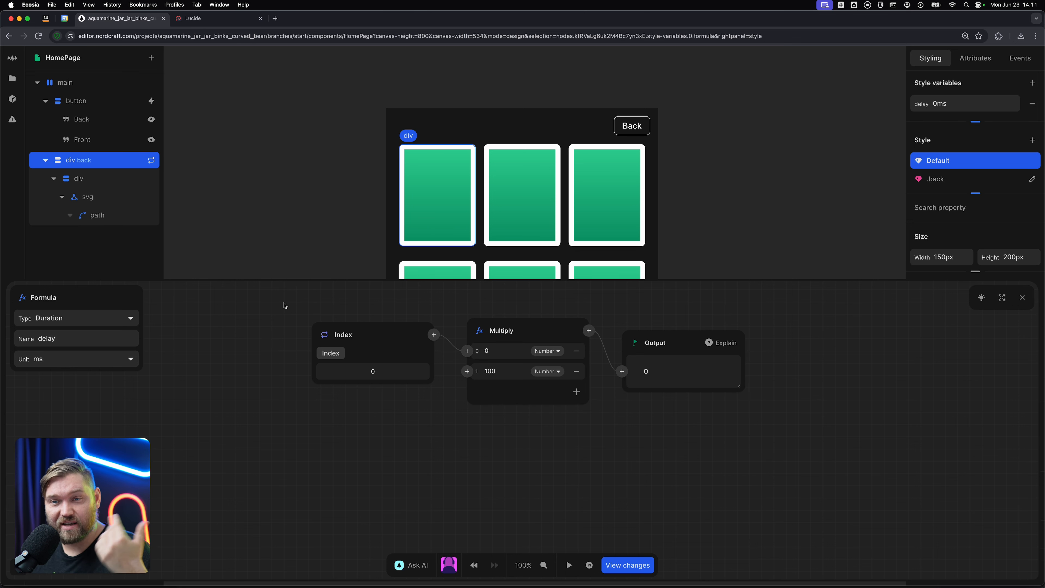
{"action": "left_click", "coordinate": [297, 234]}
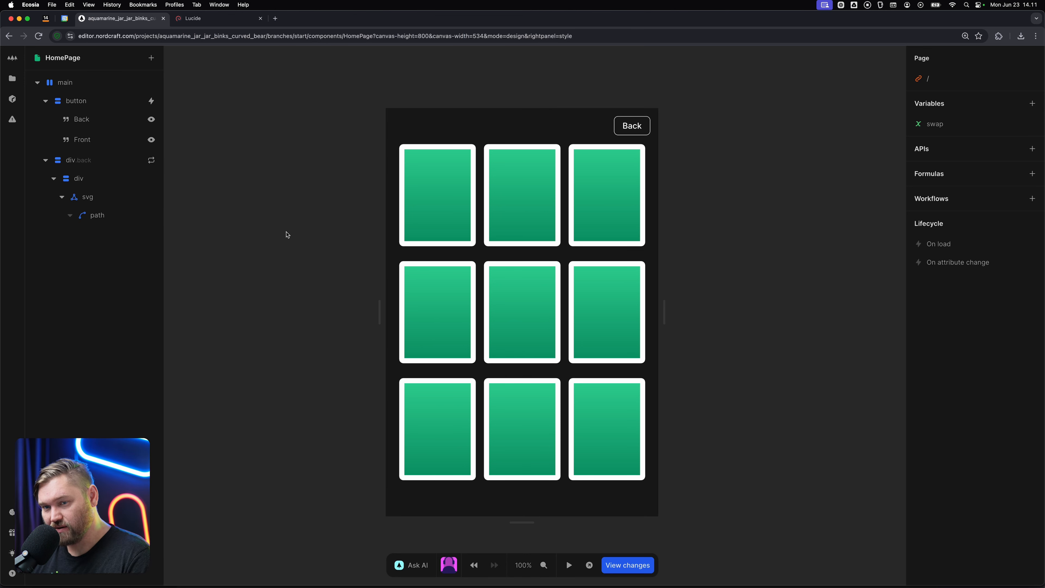
Set the delay of the outer div's existing transition to the delay style variable.
{"action": "left_click", "coordinate": [78, 160]}
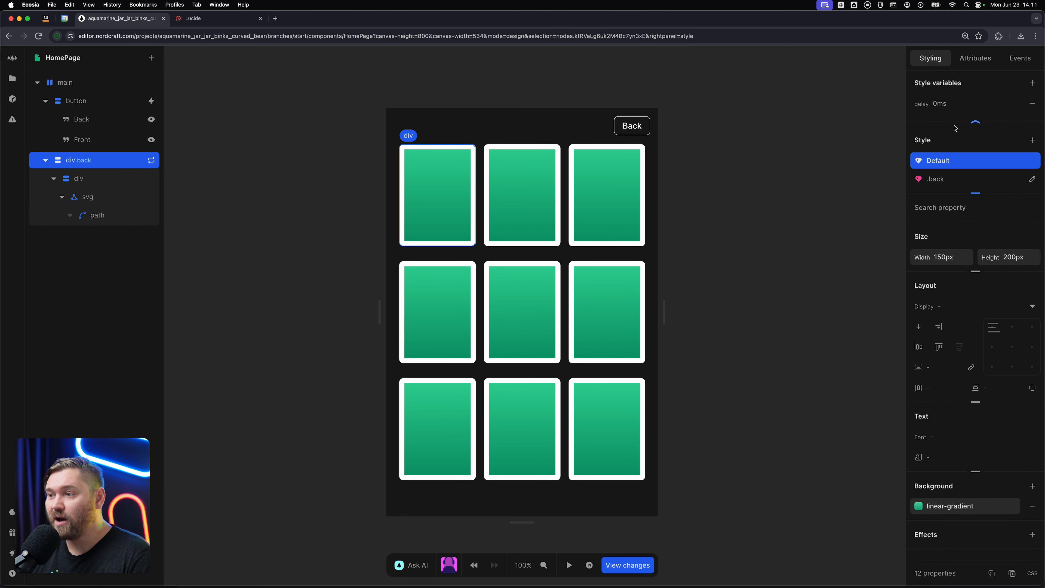
{"action": "scroll", "coordinate": [987, 455], "scroll_direction": "down", "scroll_amount": 5}
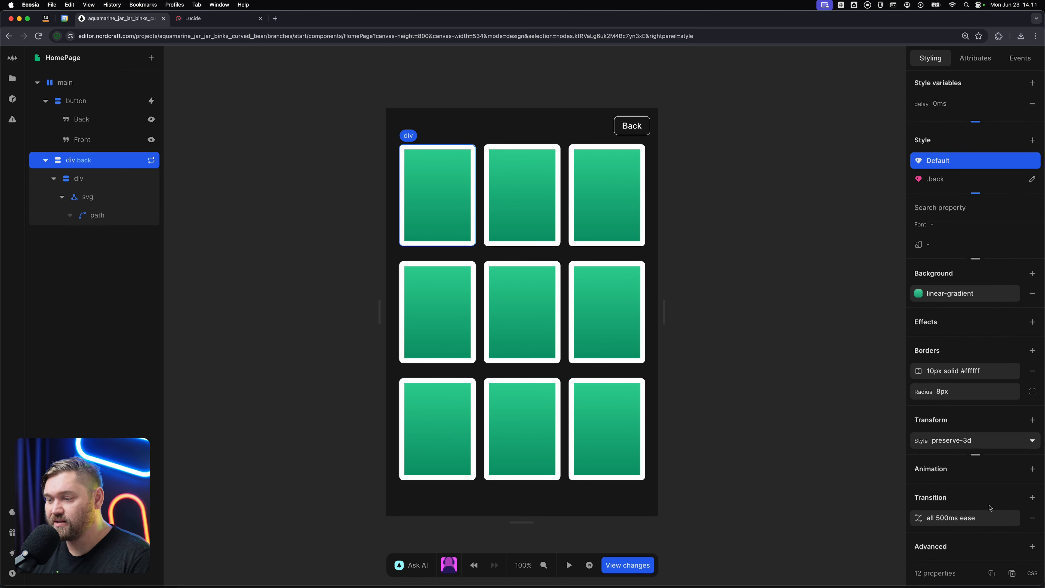
{"action": "left_click", "coordinate": [988, 517]}
{"action": "left_click", "coordinate": [818, 522]}
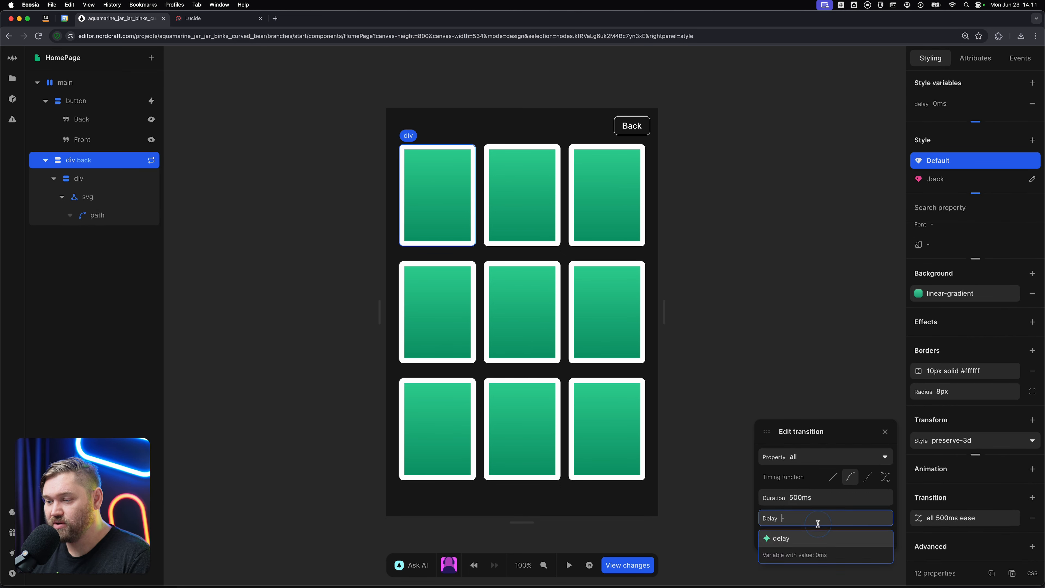
{"action": "left_click", "coordinate": [809, 540]}
{"action": "left_click", "coordinate": [768, 334]}
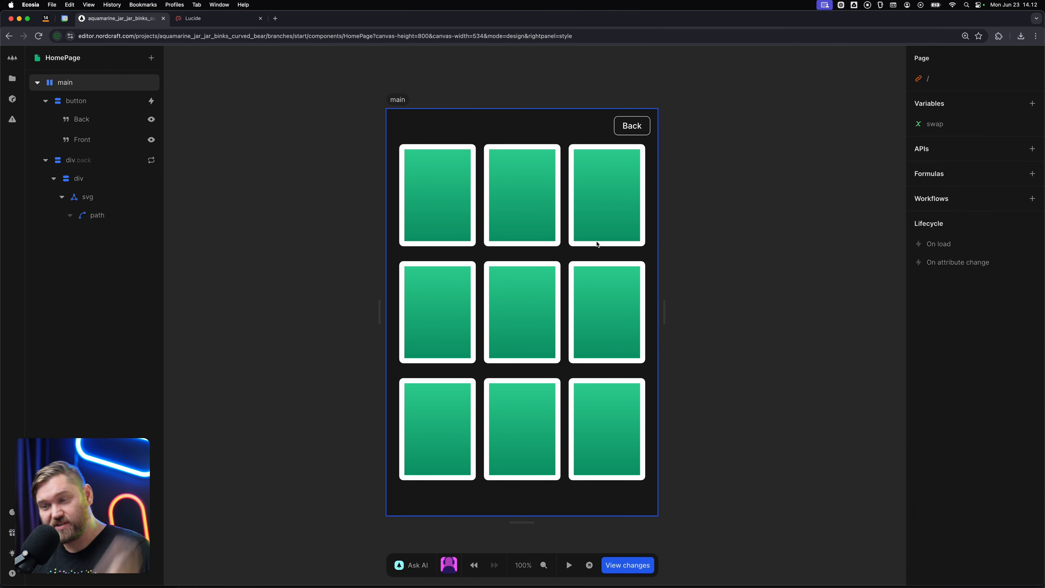
Open the live page in a new browser tab and toggle the cards between front and back.
{"action": "left_click", "coordinate": [589, 565]}
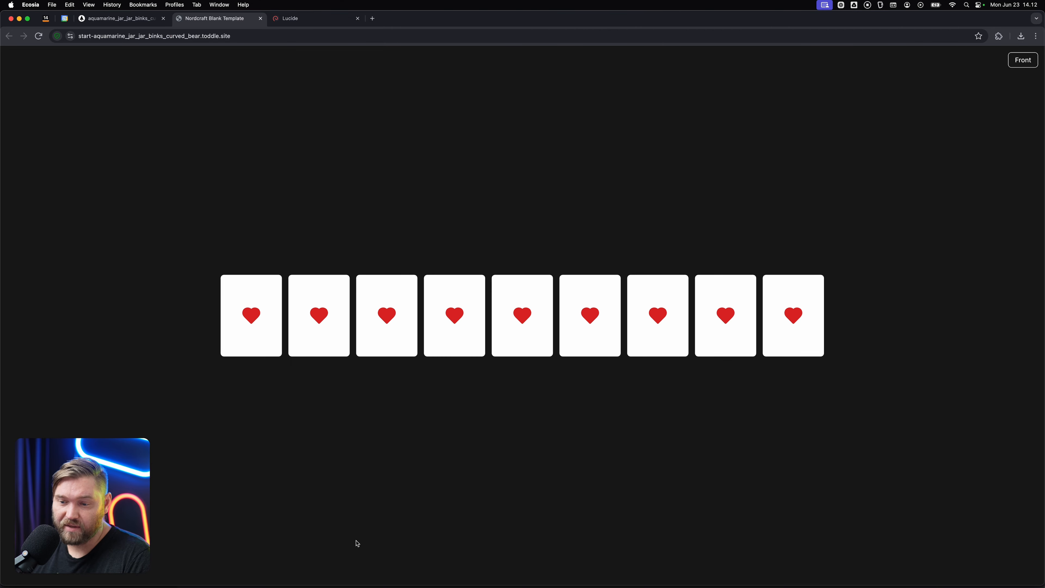
{"action": "left_click", "coordinate": [1021, 60]}
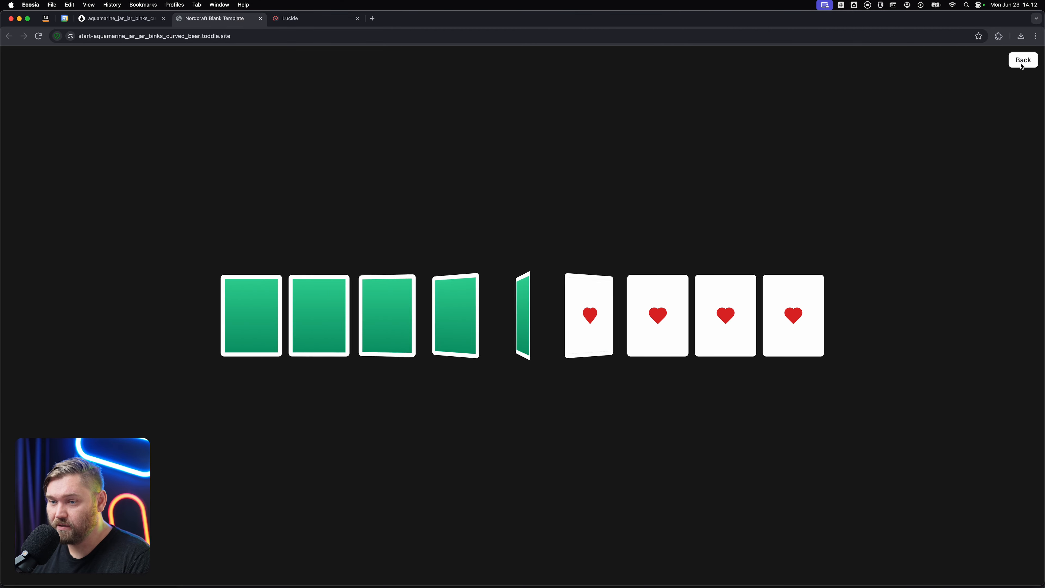
{"action": "left_click", "coordinate": [1022, 65]}
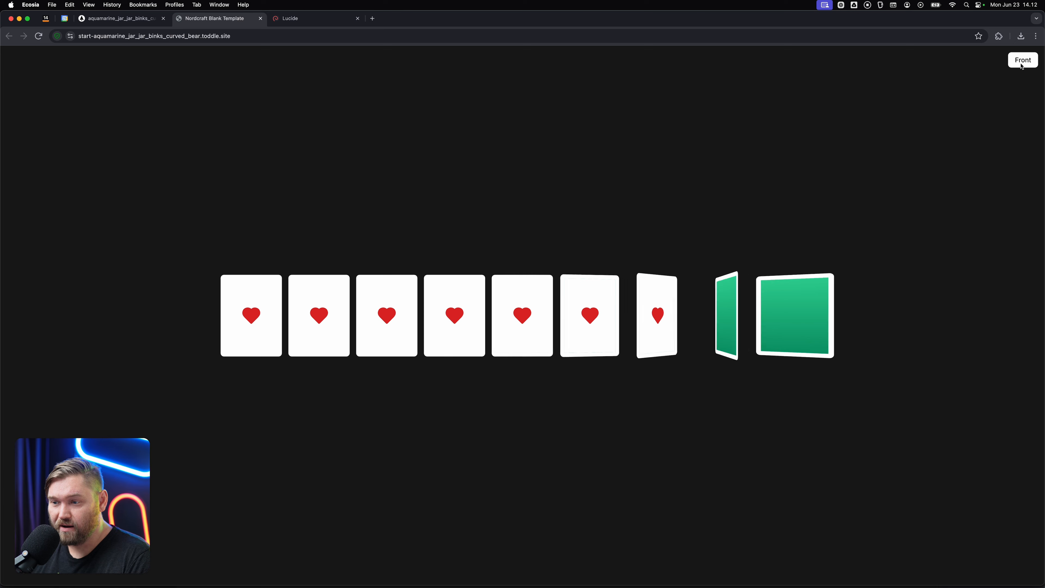